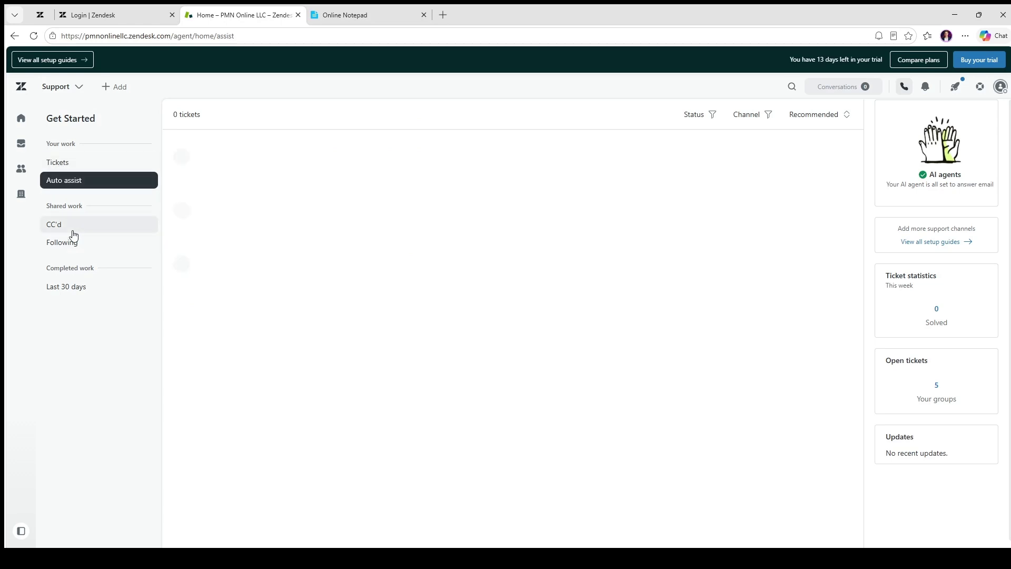
- Look through the CC'd, Following and Last 30 days work lists on the Support home page
scroll(856, 287, "down", 1)
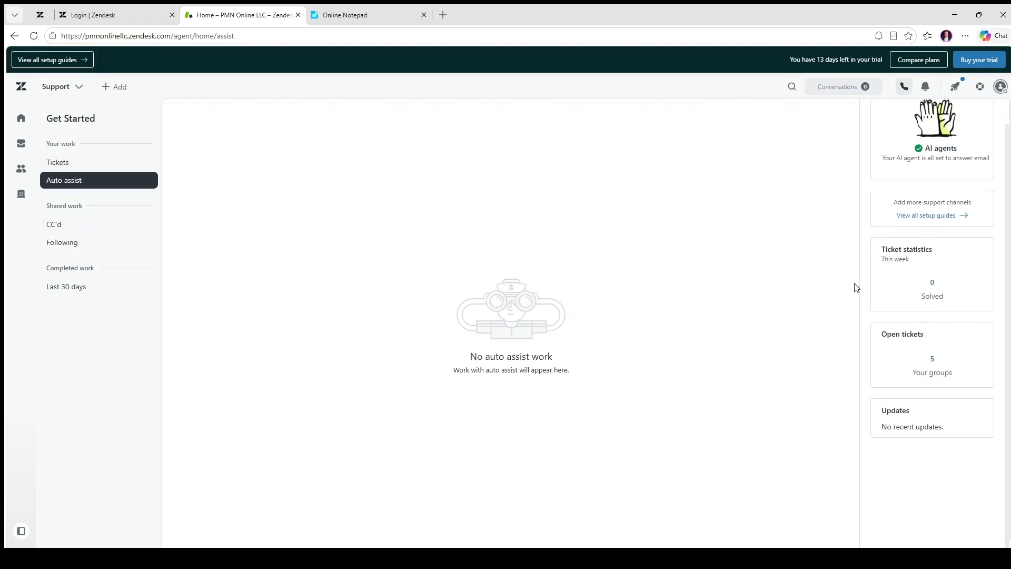
left_click(77, 226)
left_click(142, 246)
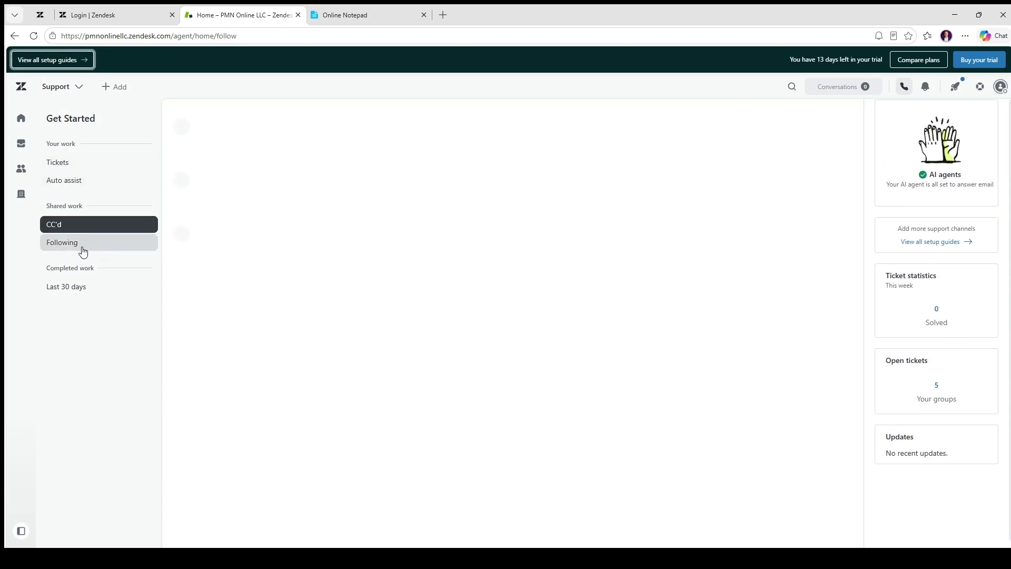
left_click(79, 288)
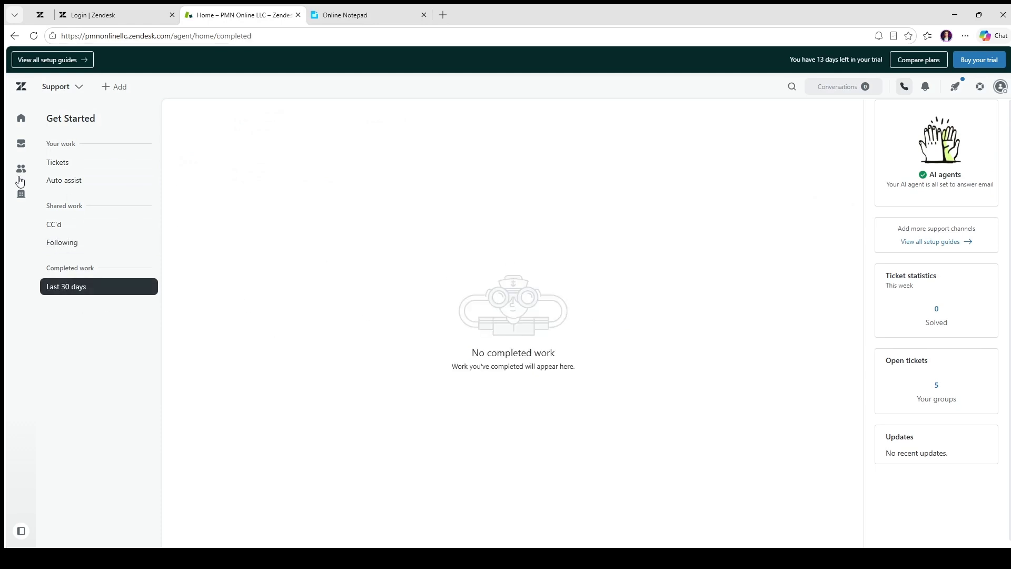
- Review the ticket views for your unsolved, all unsolved, new in your groups, pending and recently updated tickets
left_click(21, 143)
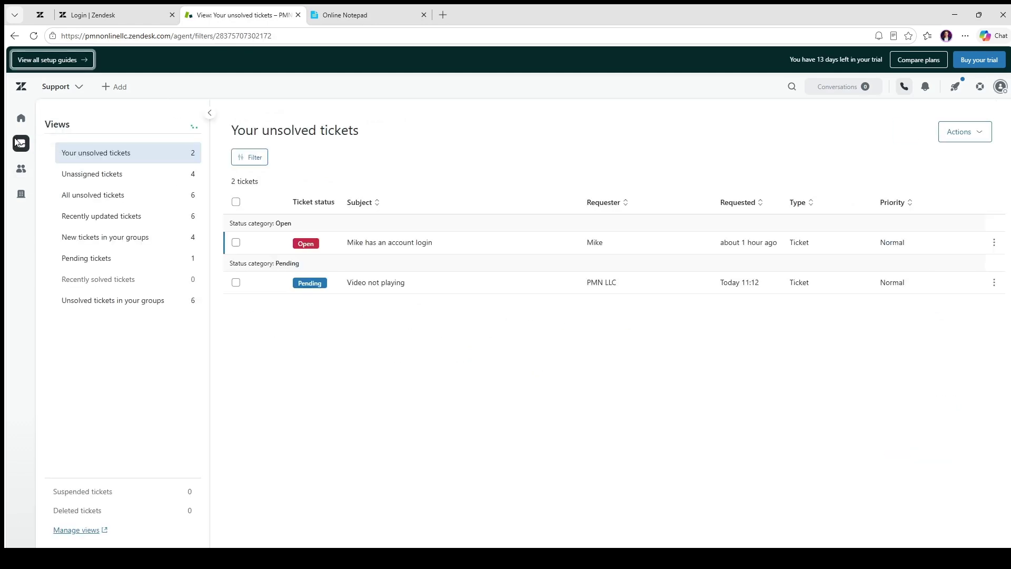
left_click(94, 195)
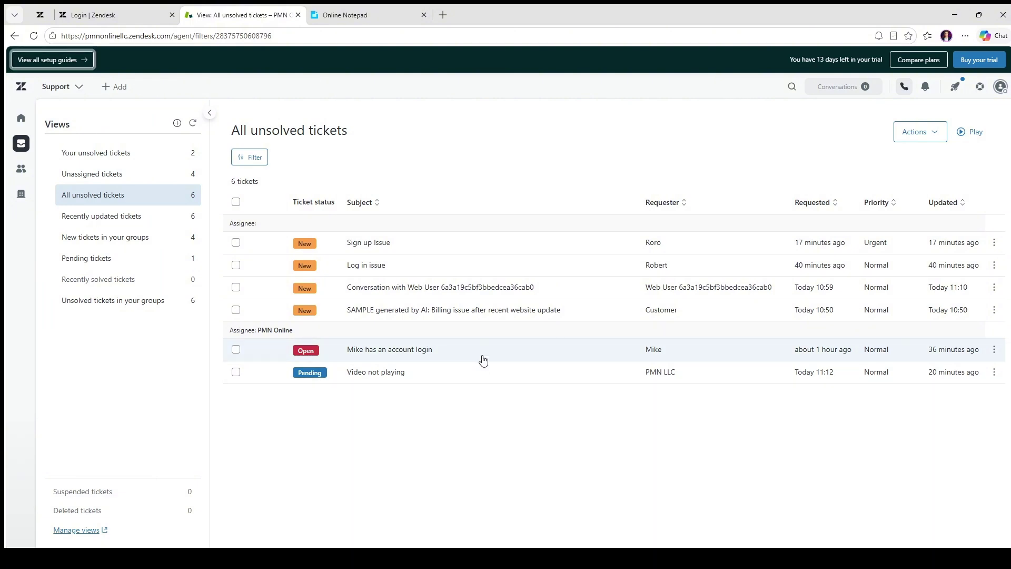
left_click(76, 241)
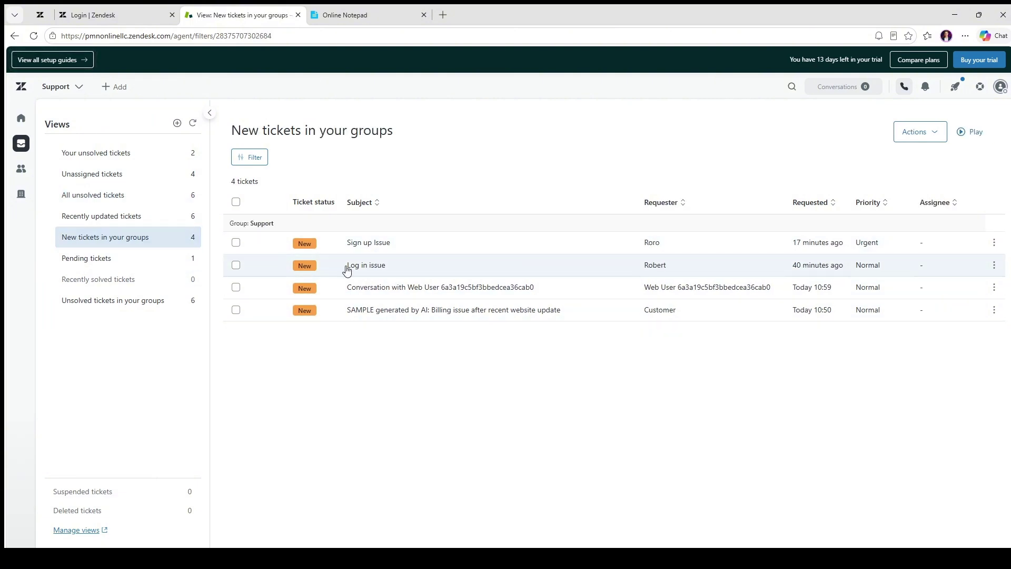
left_click(118, 260)
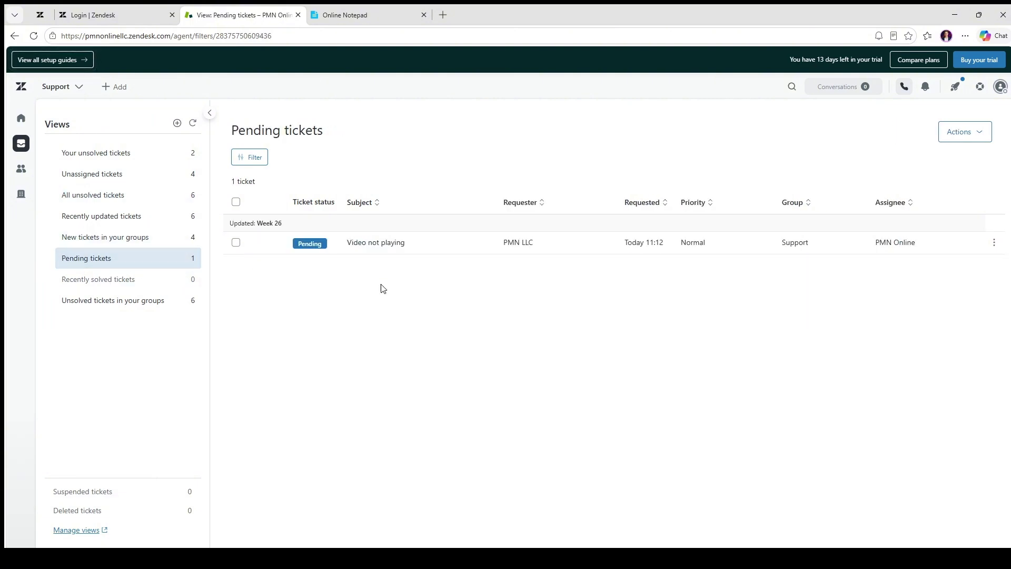
left_click(122, 217)
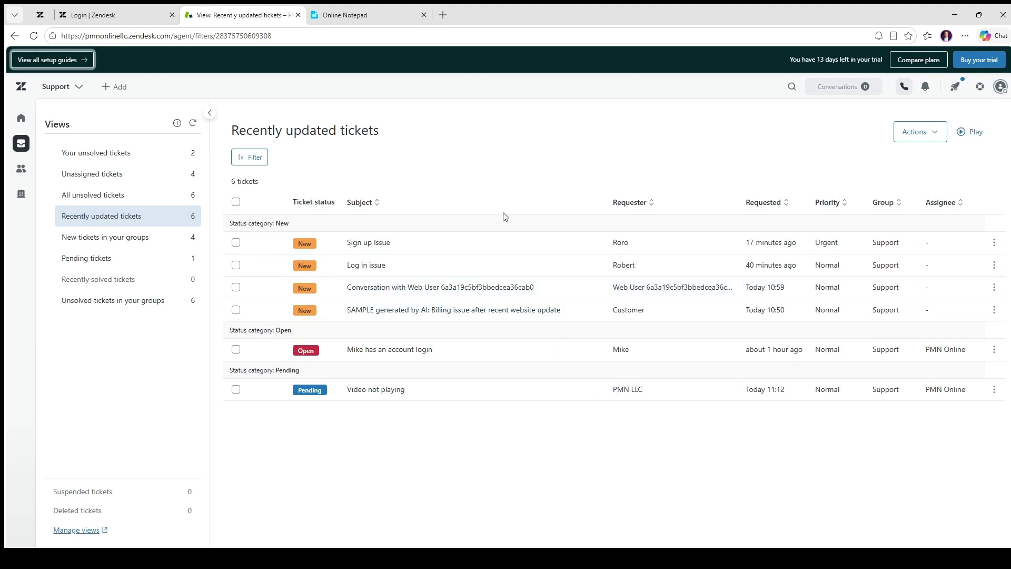
- View the customer lists, checking both Suspended users and All customers
left_click(21, 169)
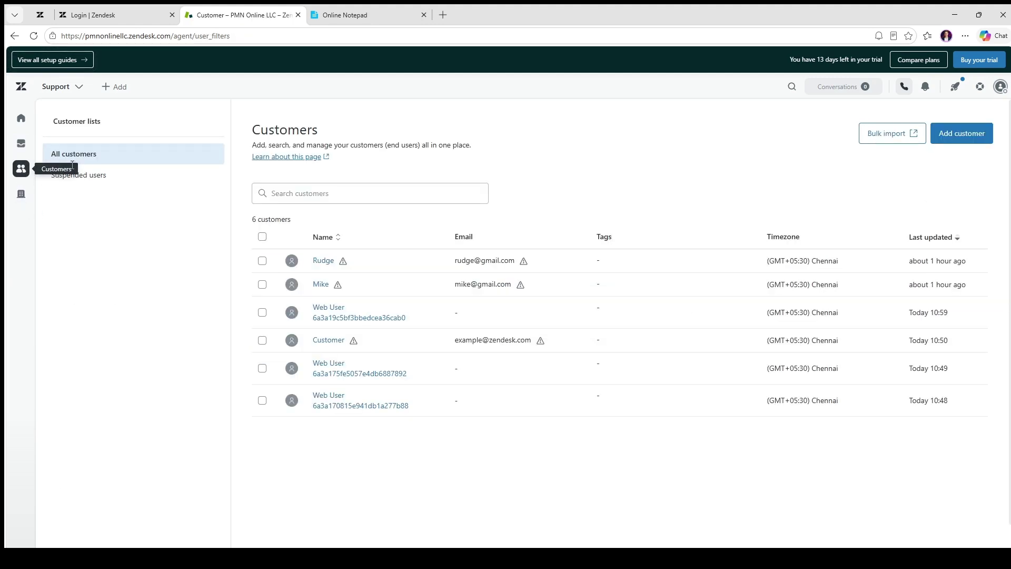
left_click(145, 176)
left_click(146, 154)
- Return to the ticket views and check new tickets in your groups, pending tickets and your unsolved tickets
left_click(21, 143)
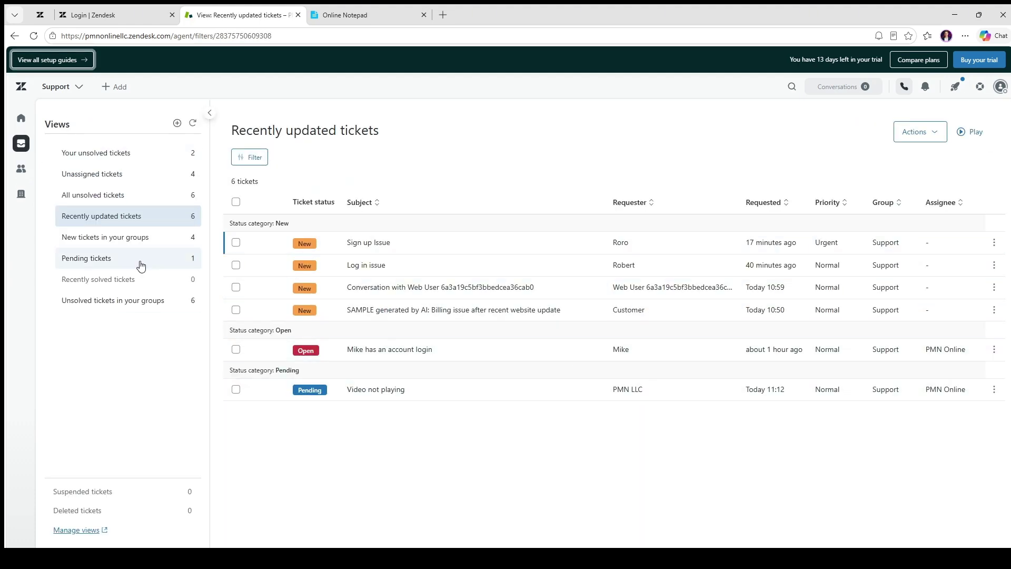
left_click(138, 238)
left_click(129, 257)
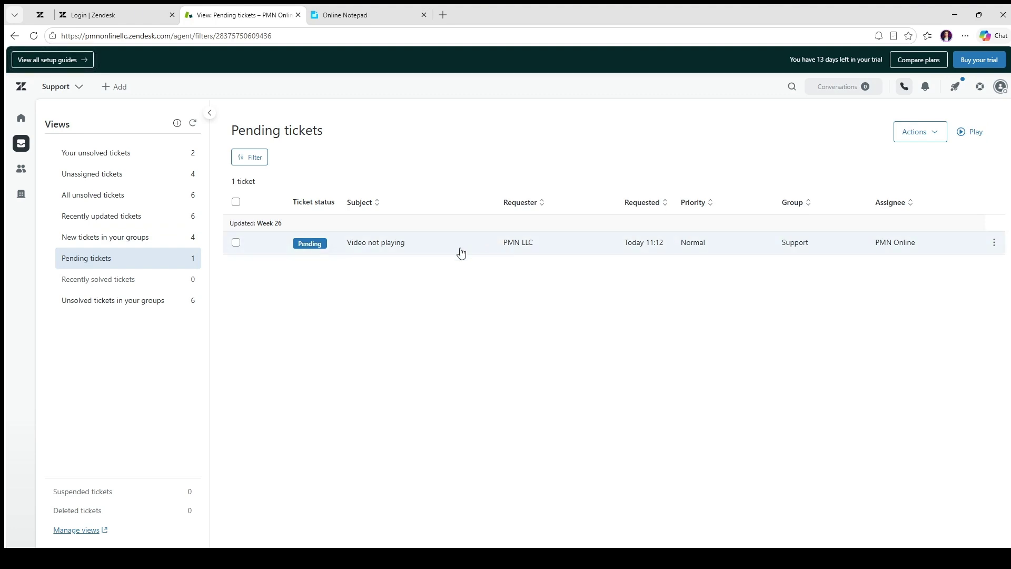
left_click(105, 153)
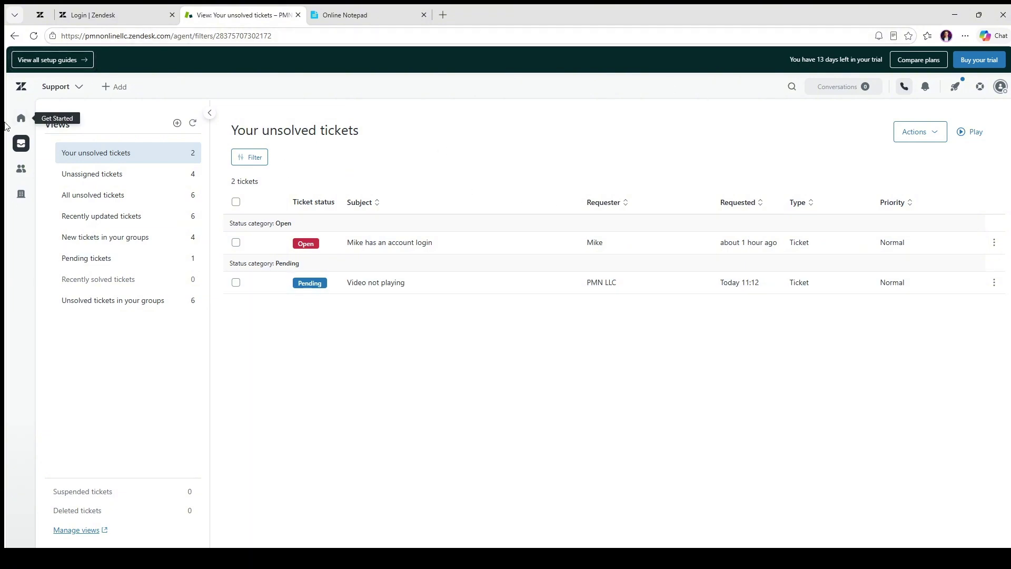
- Return to the Support home ticket list and open Admin center from the product list
left_click(20, 118)
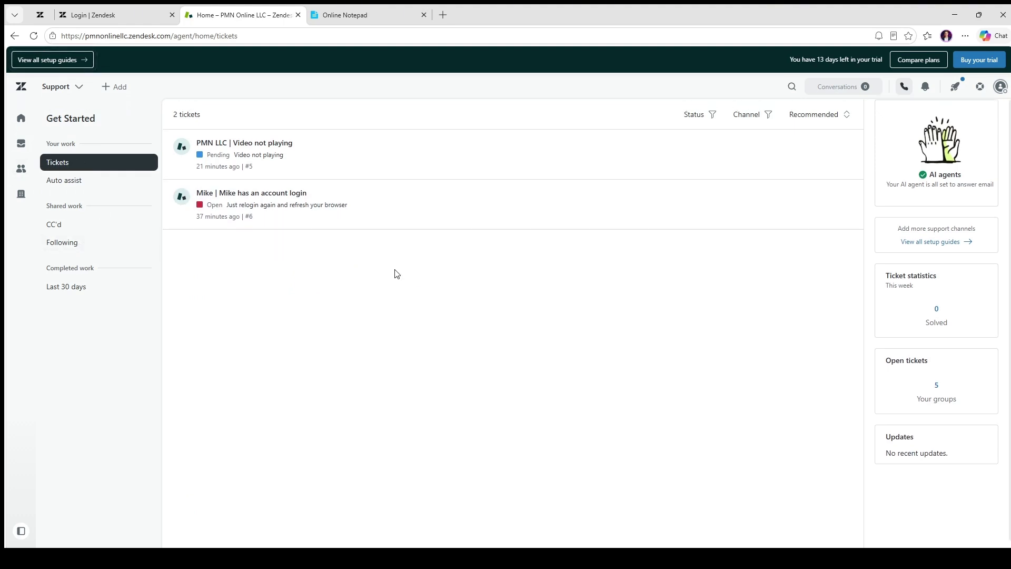
left_click(68, 87)
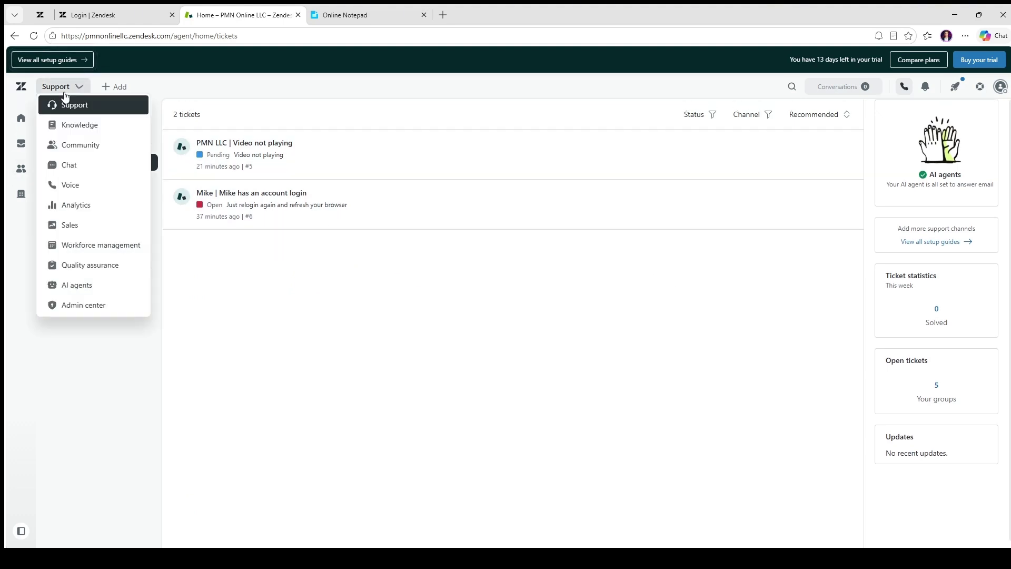
left_click(97, 309)
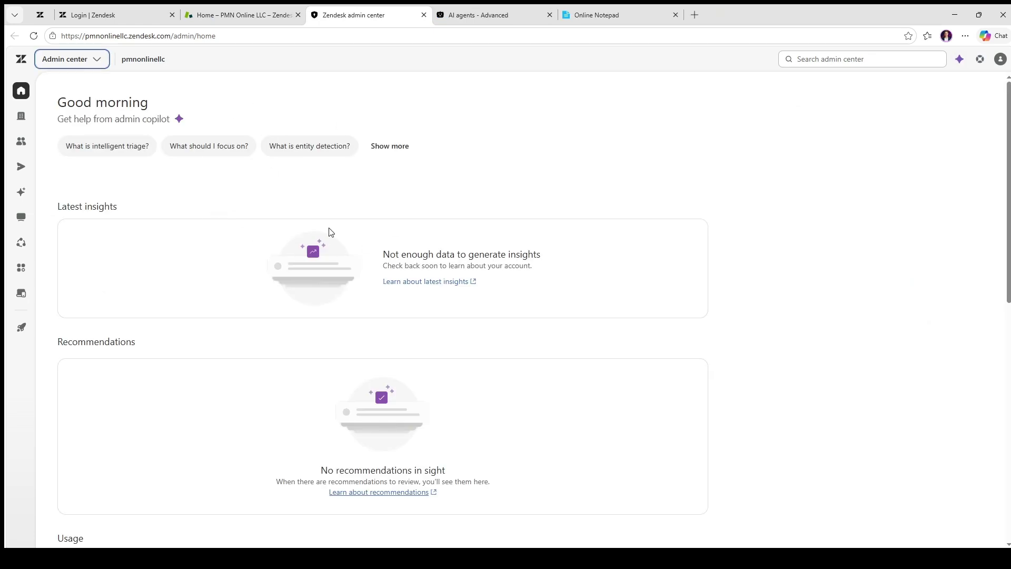
- Look over the Admin center help guide, including its setup tasks and customer type choices, and close it
left_click(981, 59)
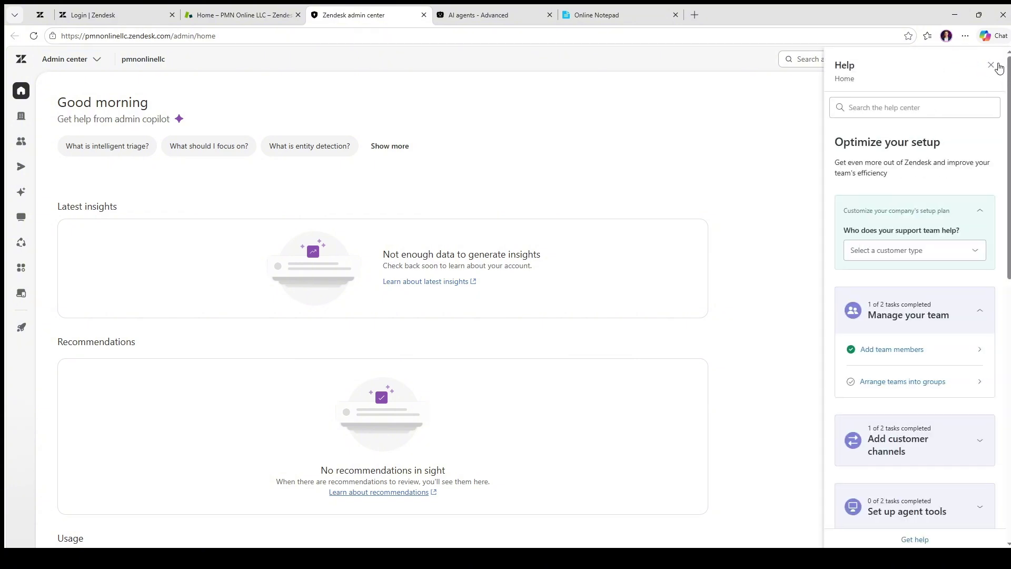
scroll(950, 318, "down", 6)
scroll(953, 327, "up", 6)
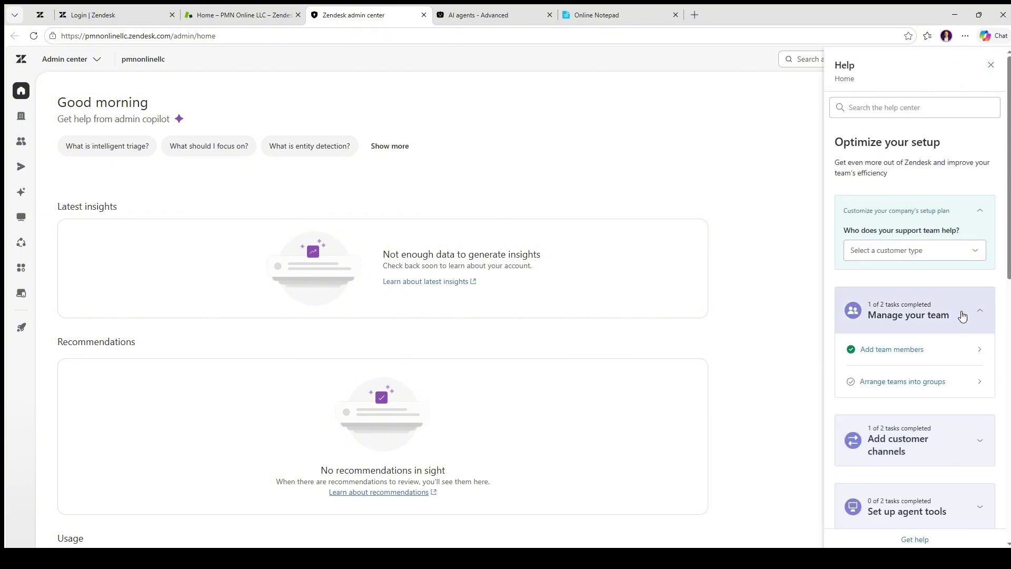
left_click(936, 255)
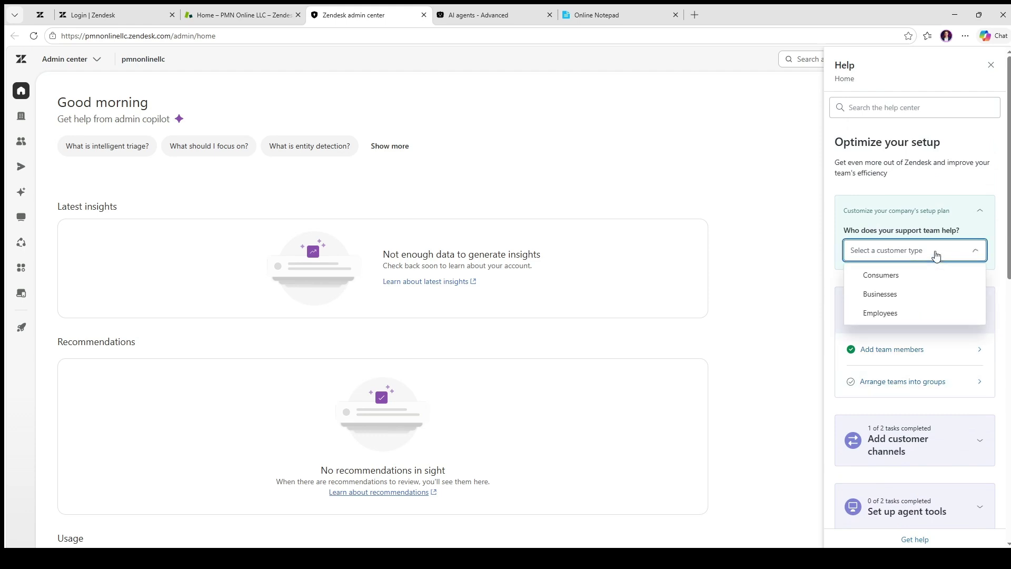
left_click(935, 255)
left_click(991, 65)
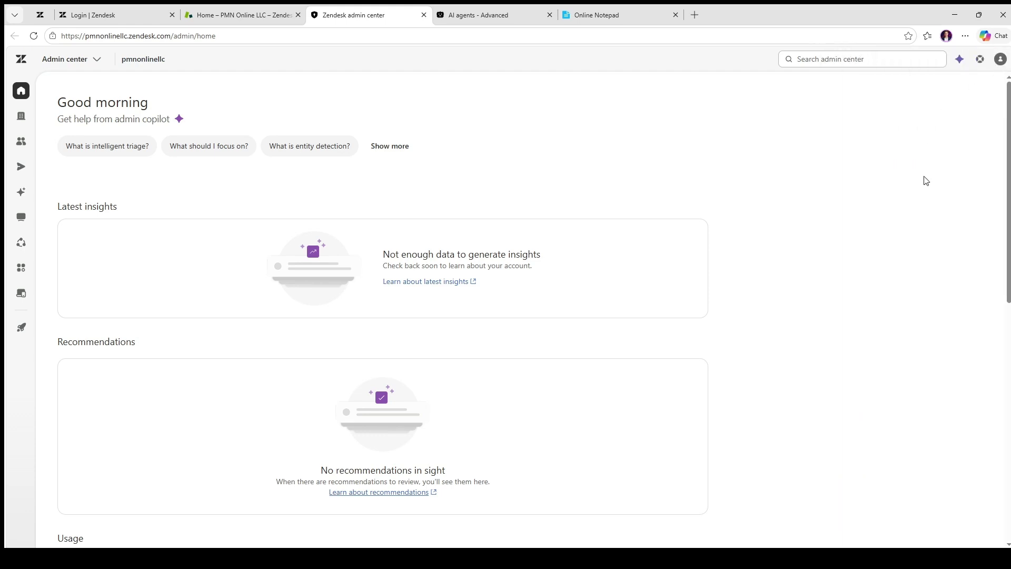
- View the AI agents dashboard, return to Admin center, and look at the list of available Zendesk products
left_click(474, 15)
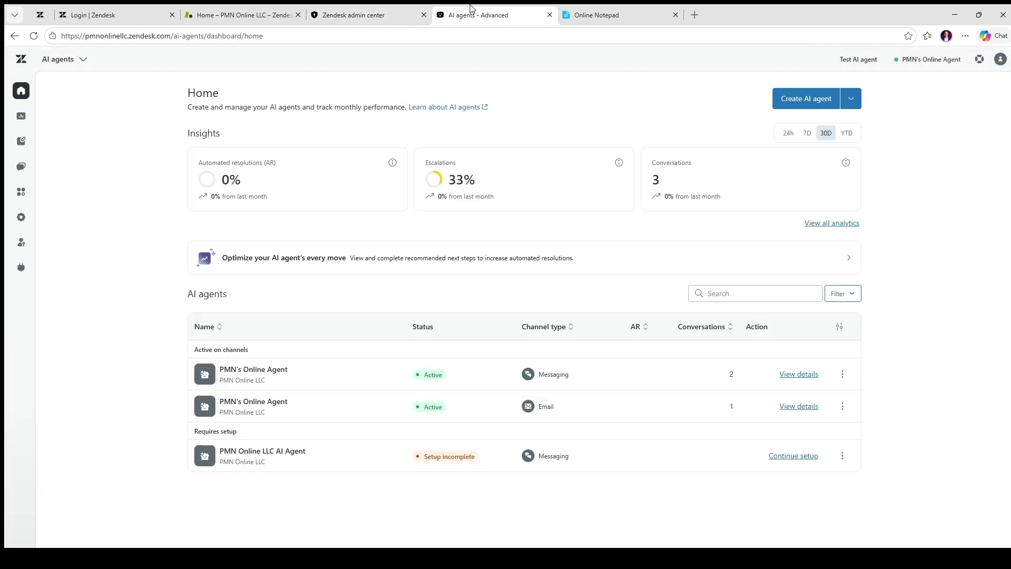
left_click(359, 15)
left_click(65, 61)
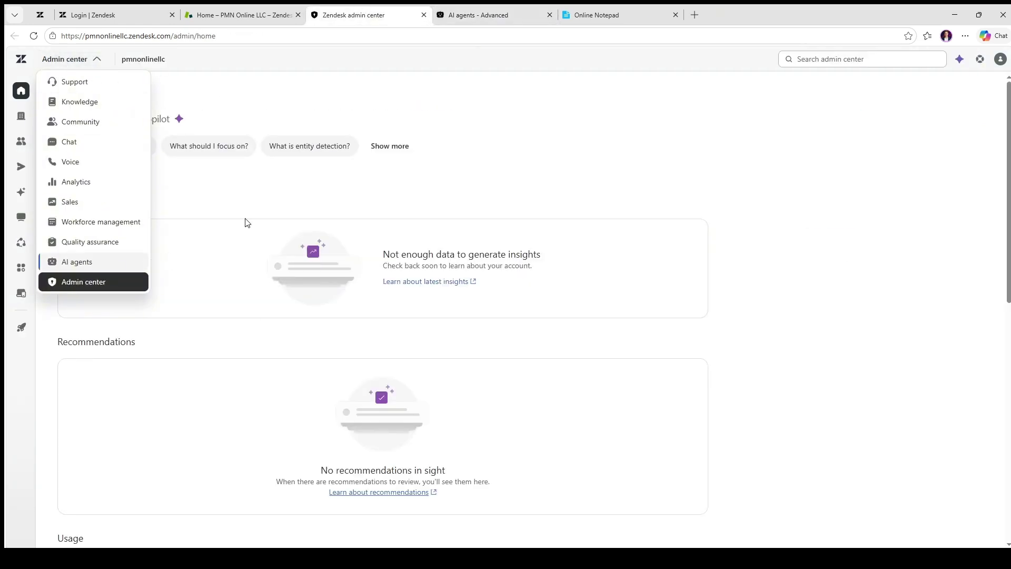
left_click(143, 400)
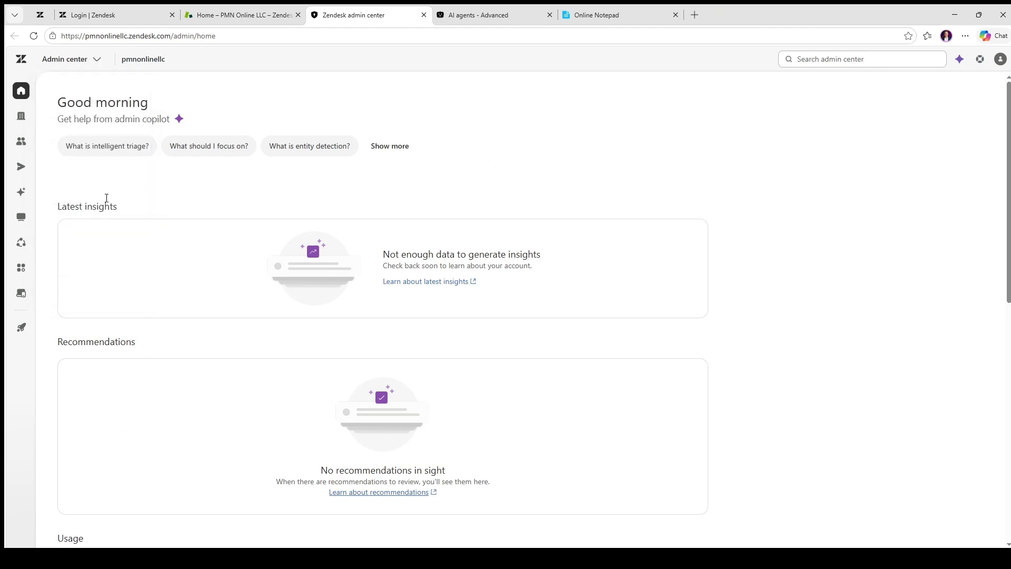
- Open the Knowledge help center from the AI agents product list and show the content types that can be added
left_click(301, 9)
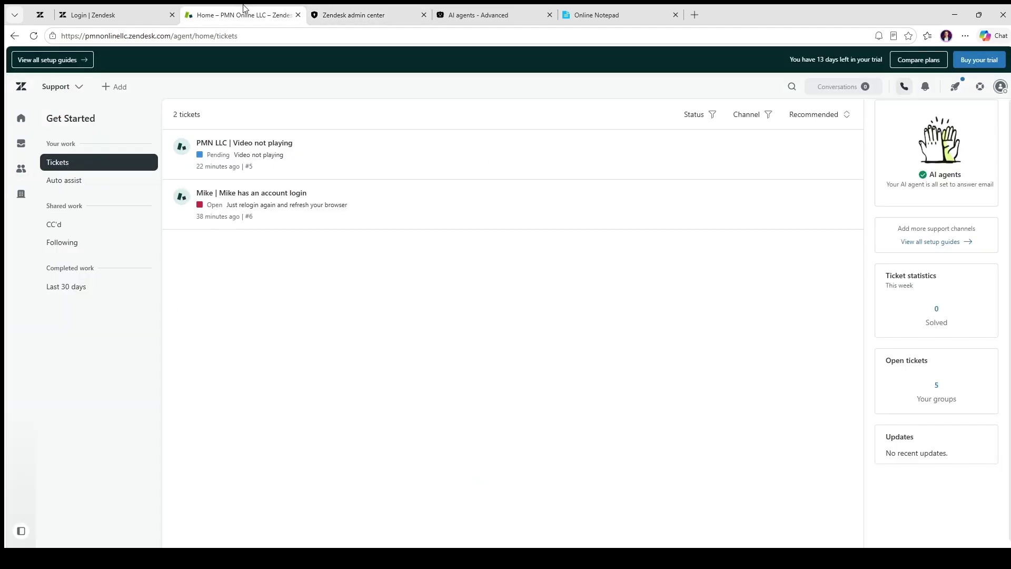
left_click(482, 8)
left_click(58, 60)
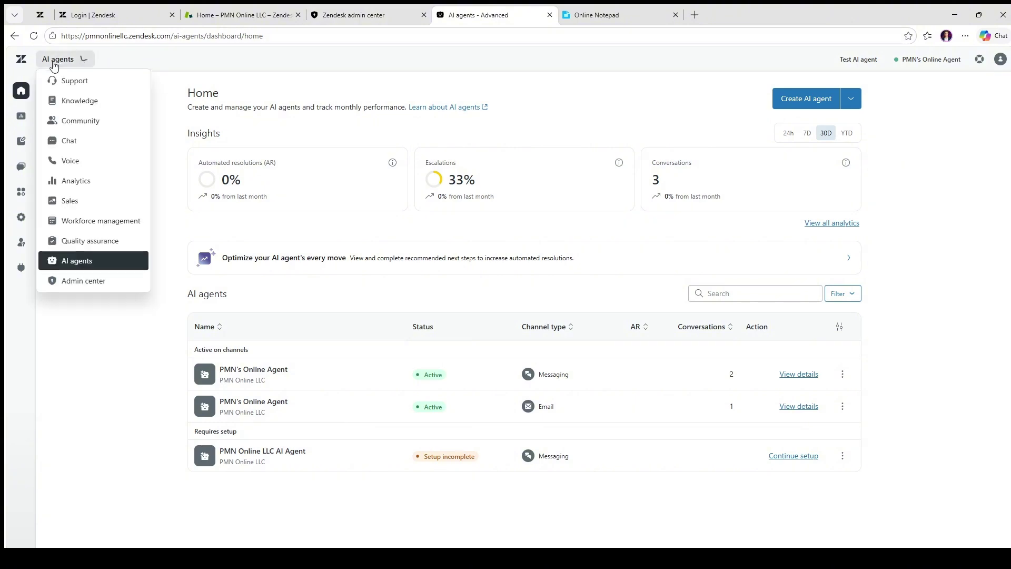
left_click(93, 101)
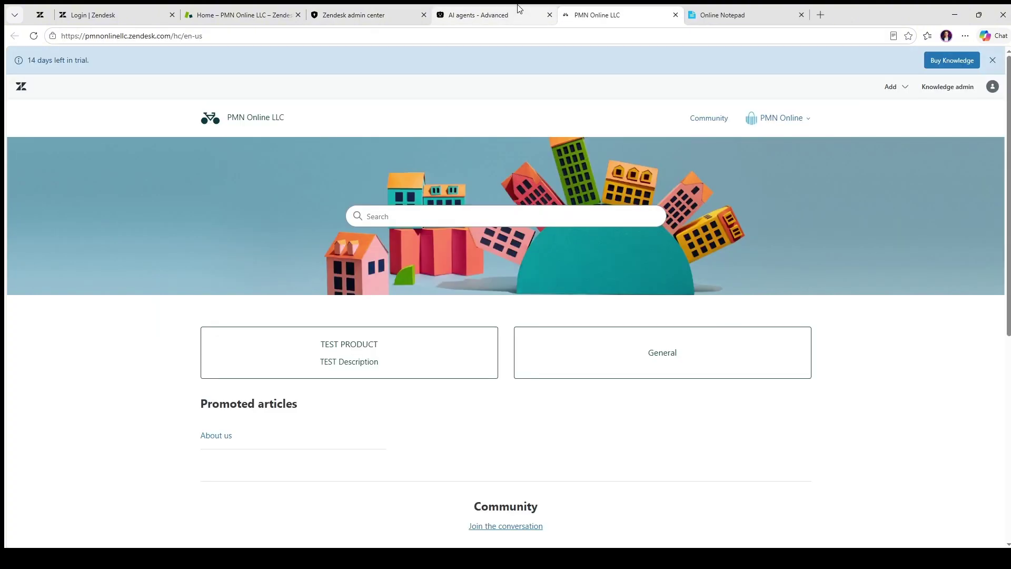
left_click(897, 87)
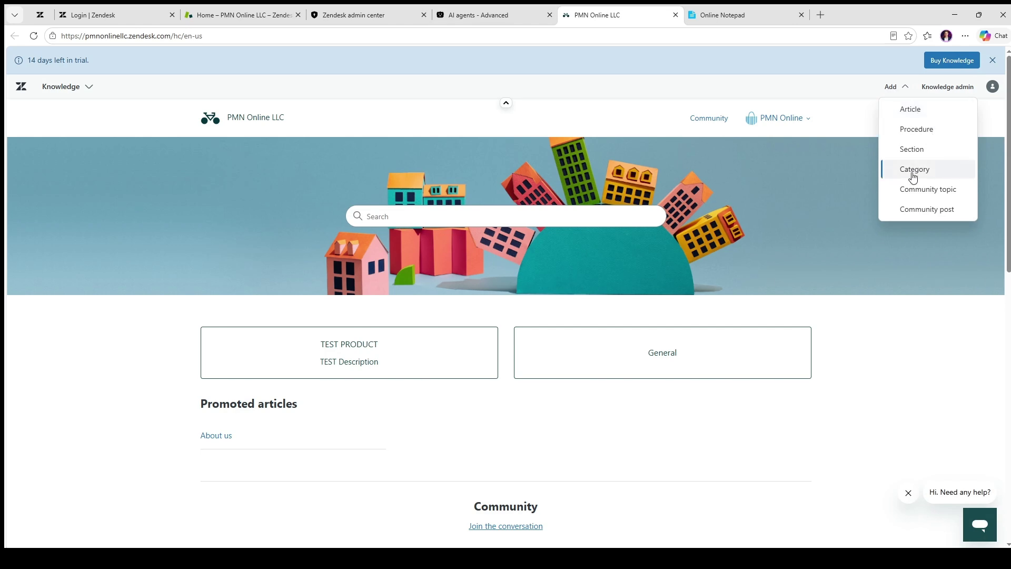
- Go back to Admin center and open Support from its product list
left_click(443, 15)
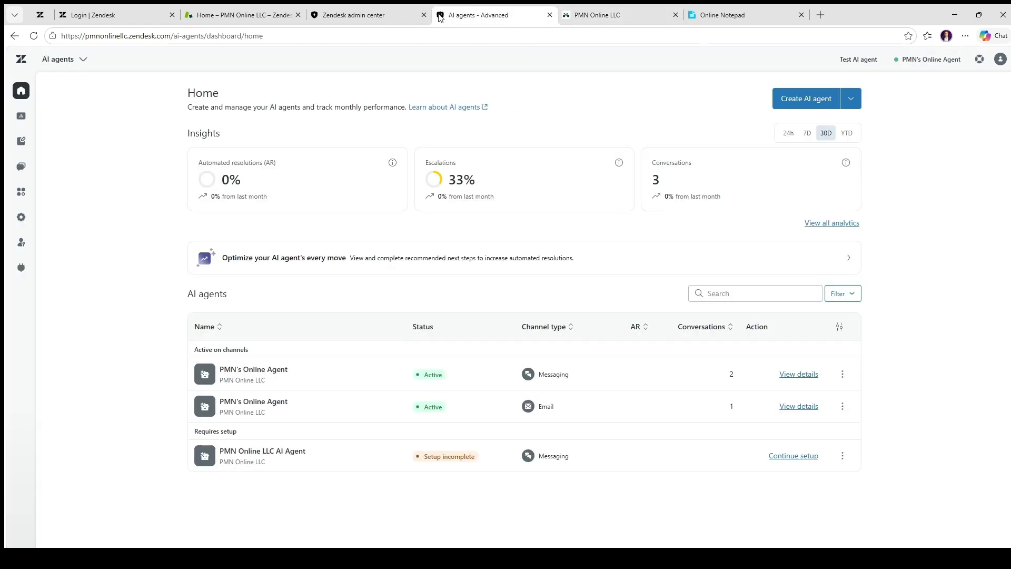
left_click(349, 11)
left_click(250, 9)
left_click(358, 9)
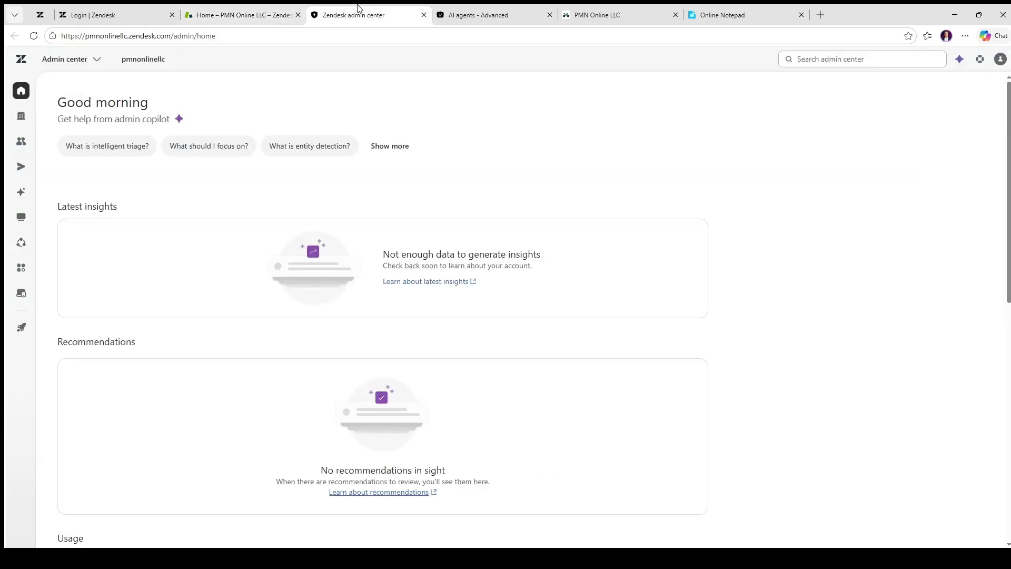
left_click(49, 66)
left_click(90, 84)
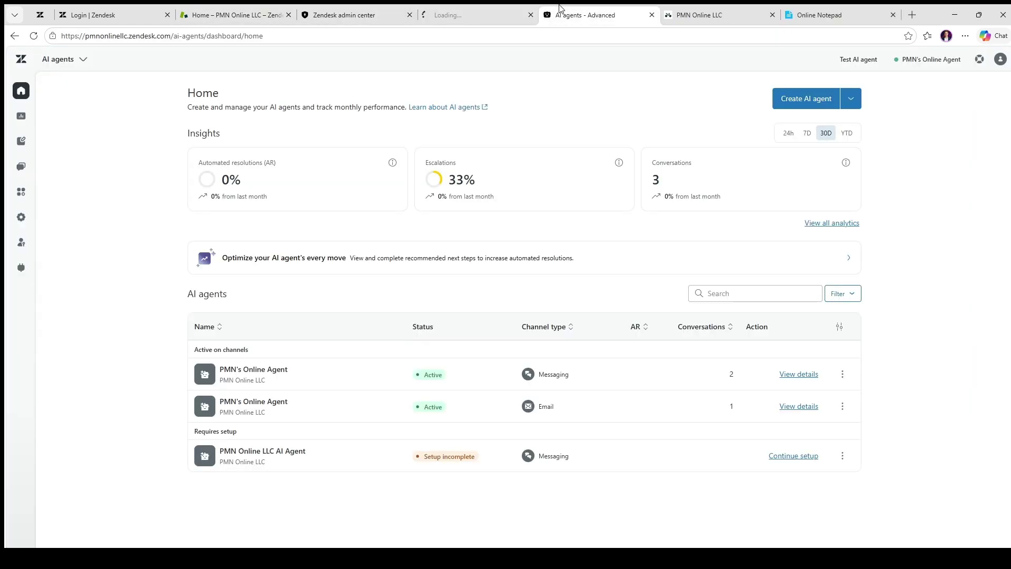
- Reorder the browser tabs so the help center comes before AI agents, and return to the newly opened Support tab
left_click(550, 19)
left_click(688, 15)
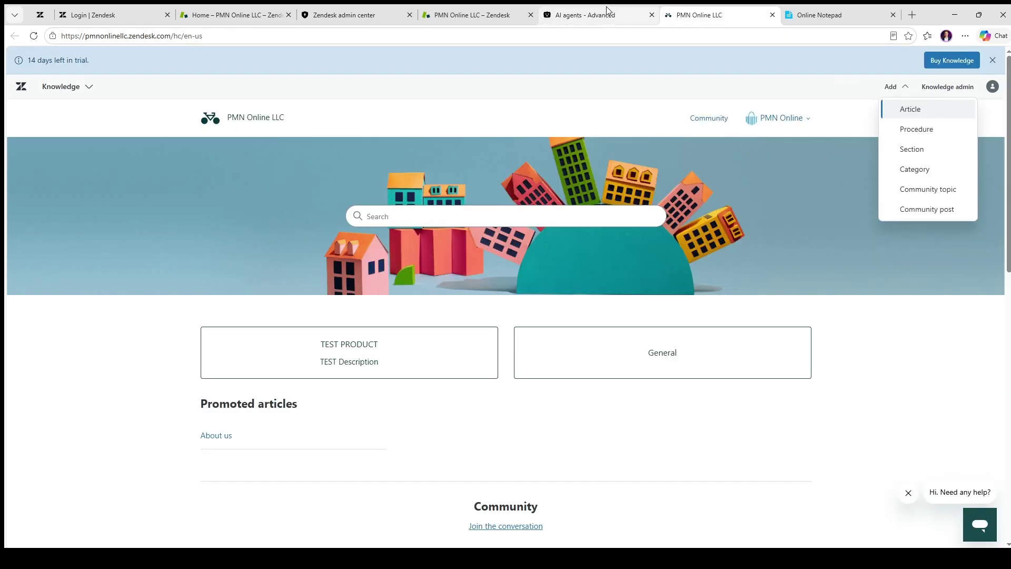
left_click(484, 13)
left_click_drag(716, 8, 595, 12)
left_click(465, 17)
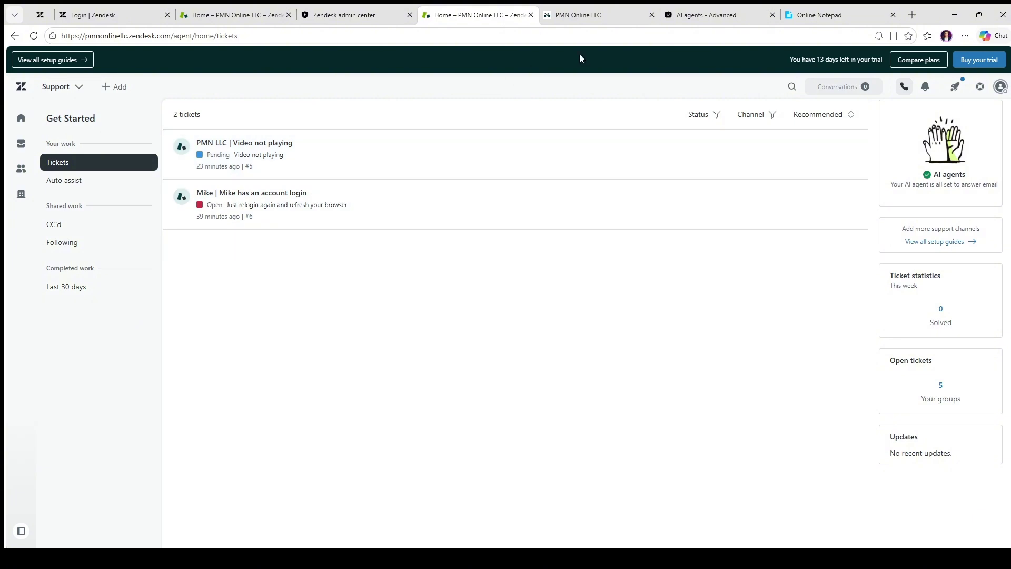
- Return to the Knowledge help center and start adding a new category
left_click(579, 8)
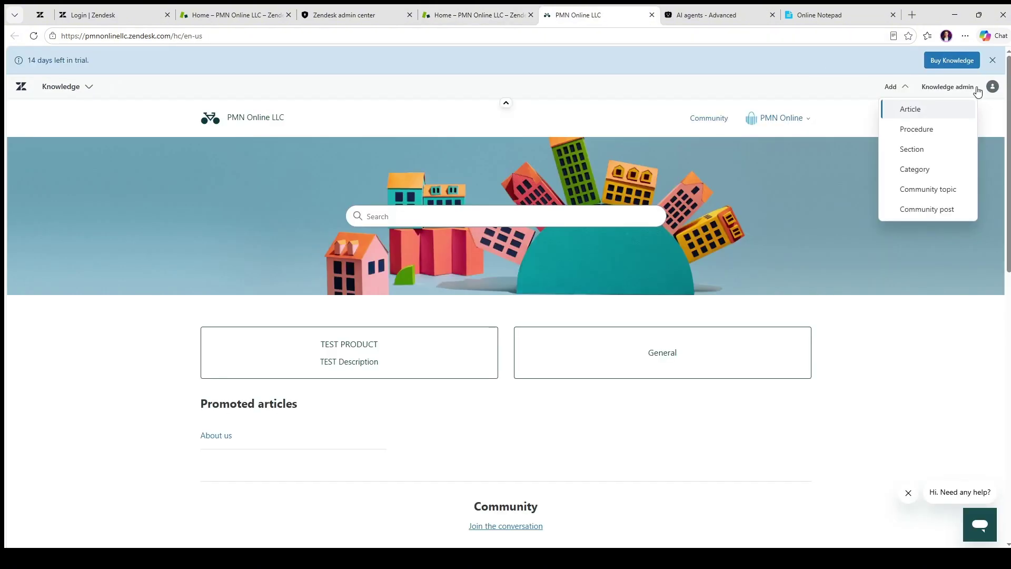
left_click(932, 114)
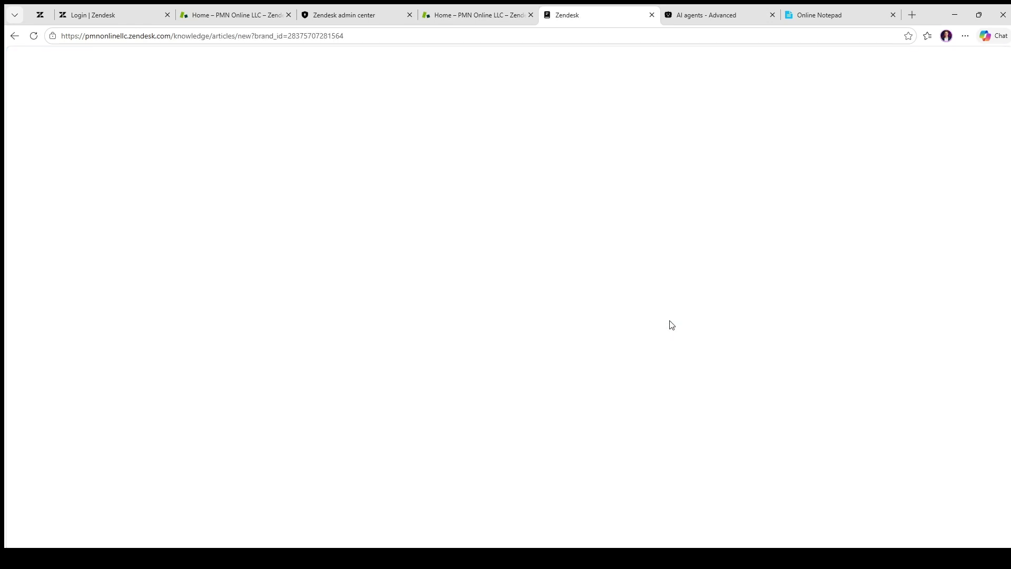
left_click(14, 35)
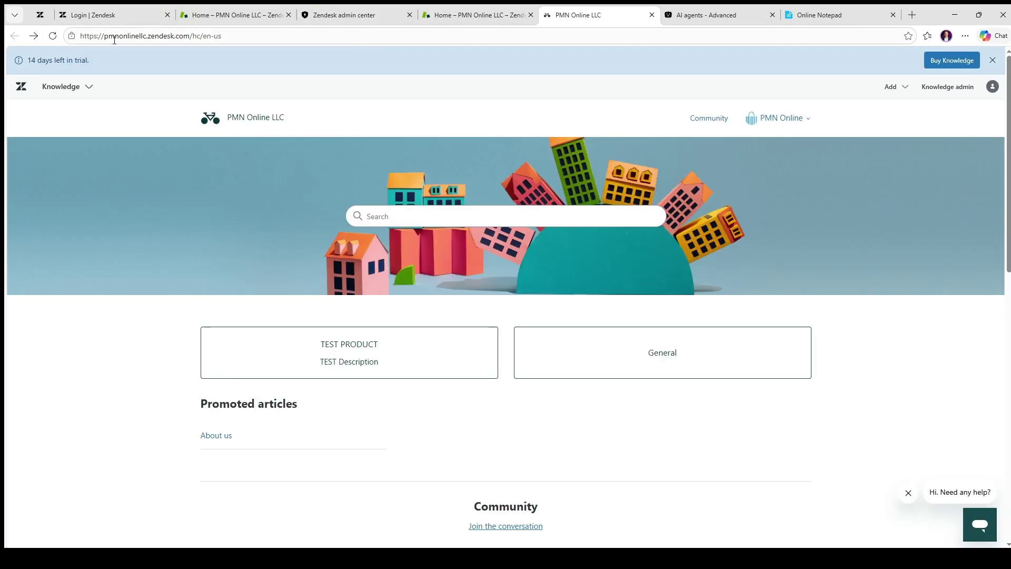
left_click(897, 88)
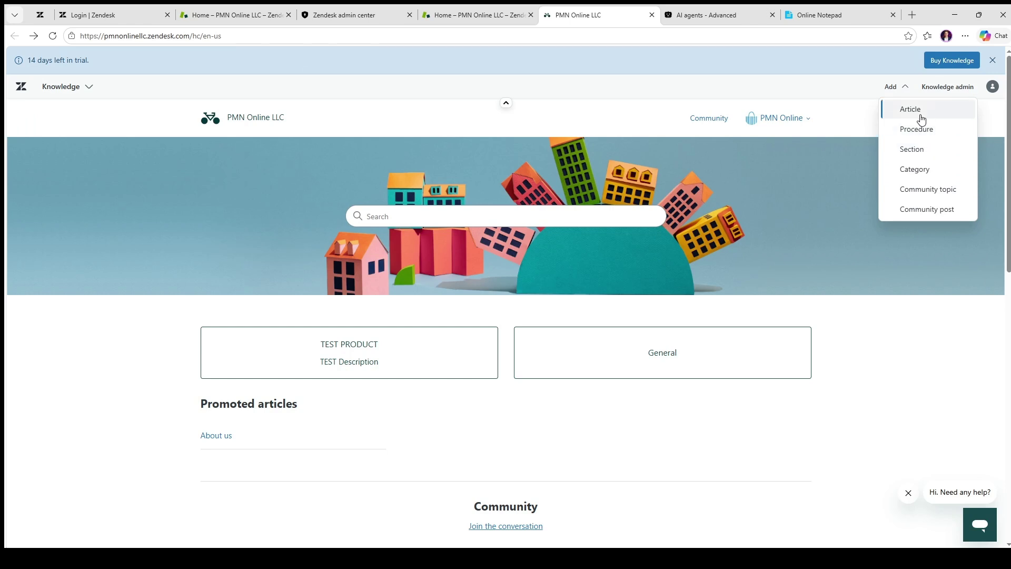
left_click(908, 171)
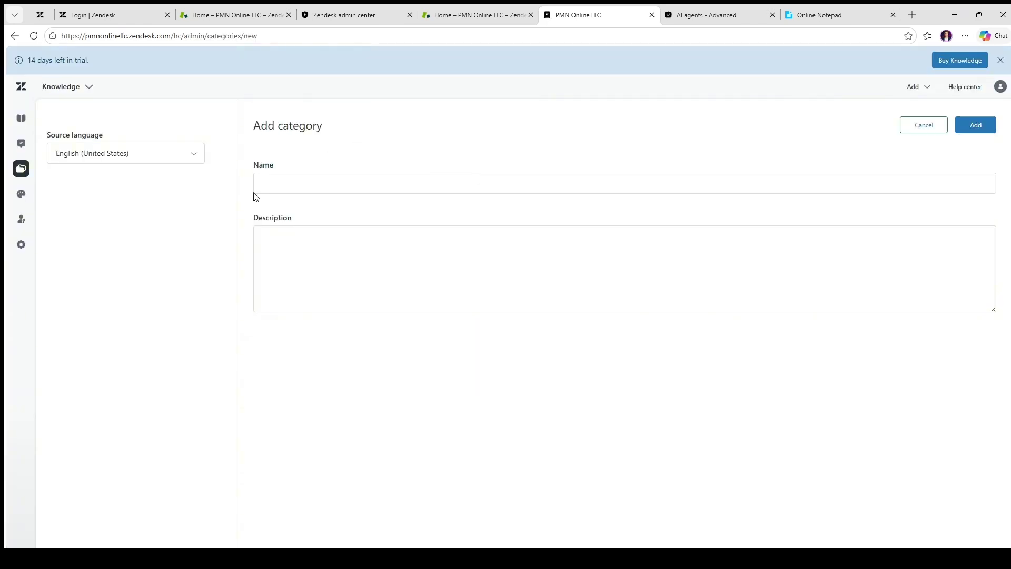
- Add the category with the name "Product Information" and the description "Example 1"
left_click(288, 186)
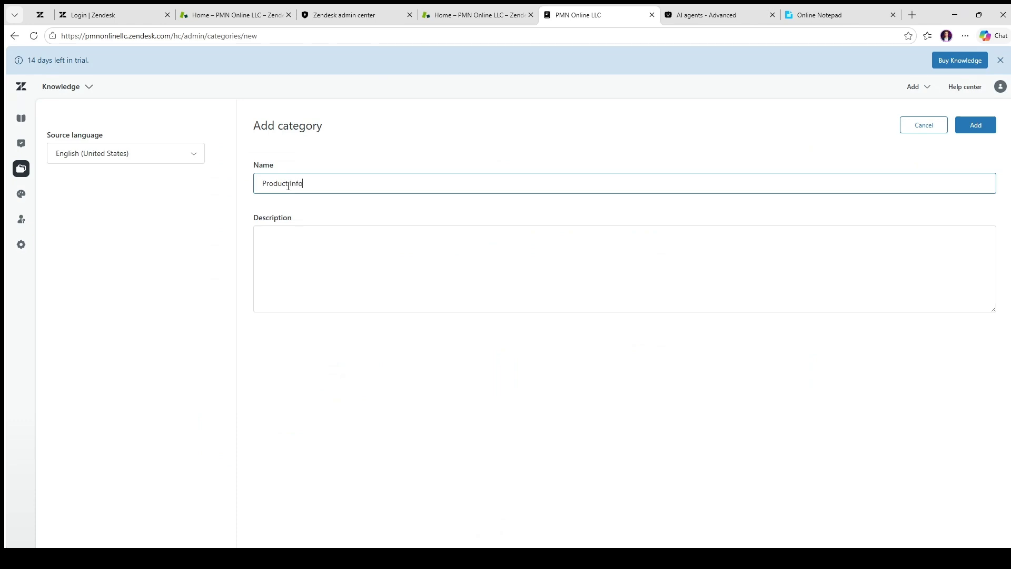
type("Product Information")
key("Tab")
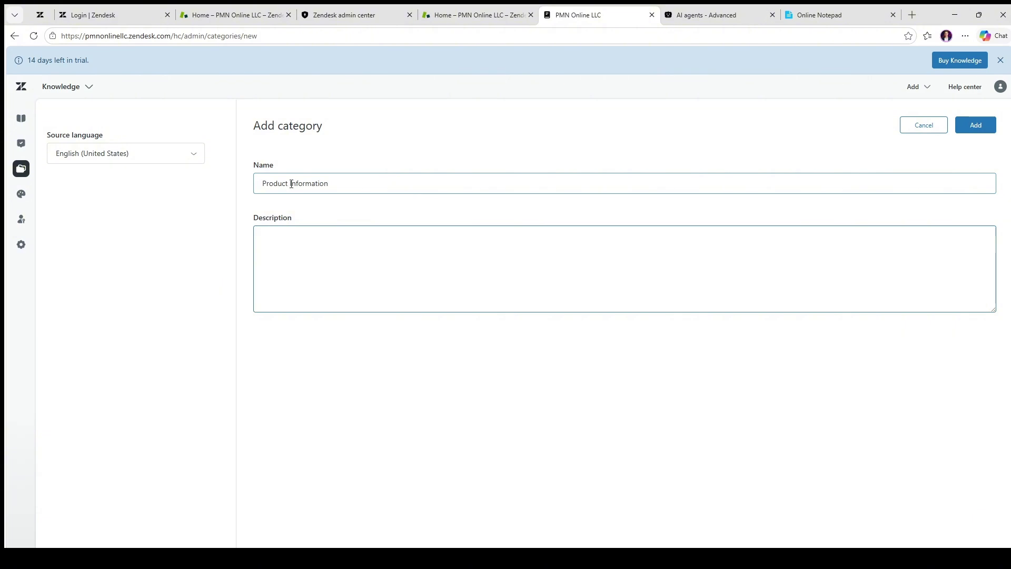
left_click(706, 236)
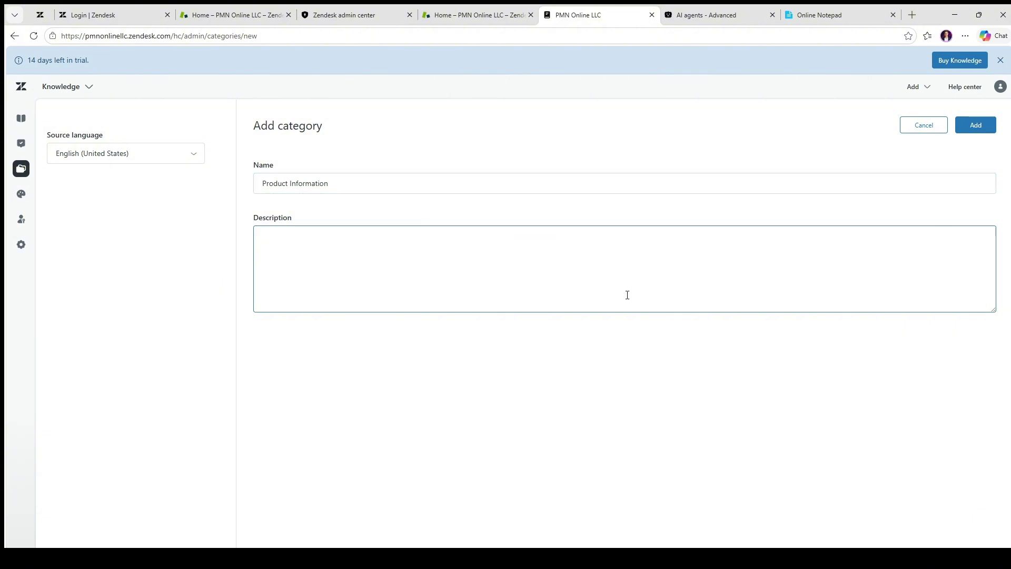
type("Example 1")
left_click(989, 125)
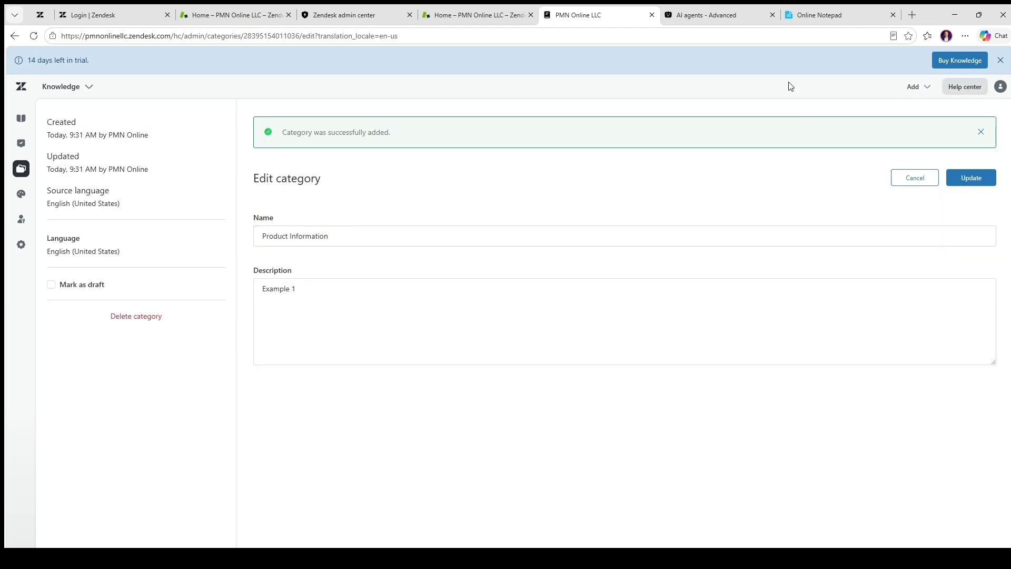
left_click(315, 280)
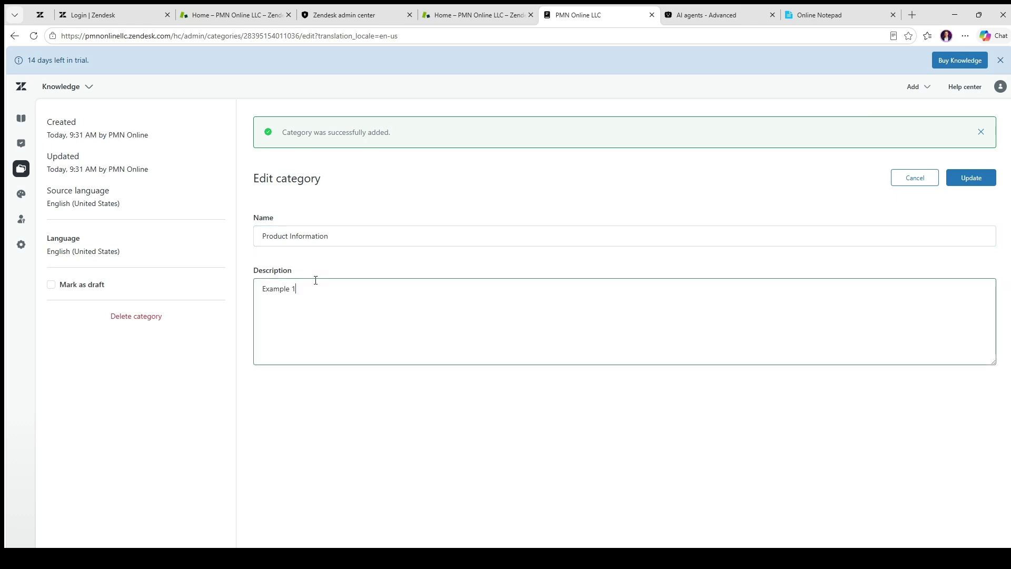
left_click(170, 235)
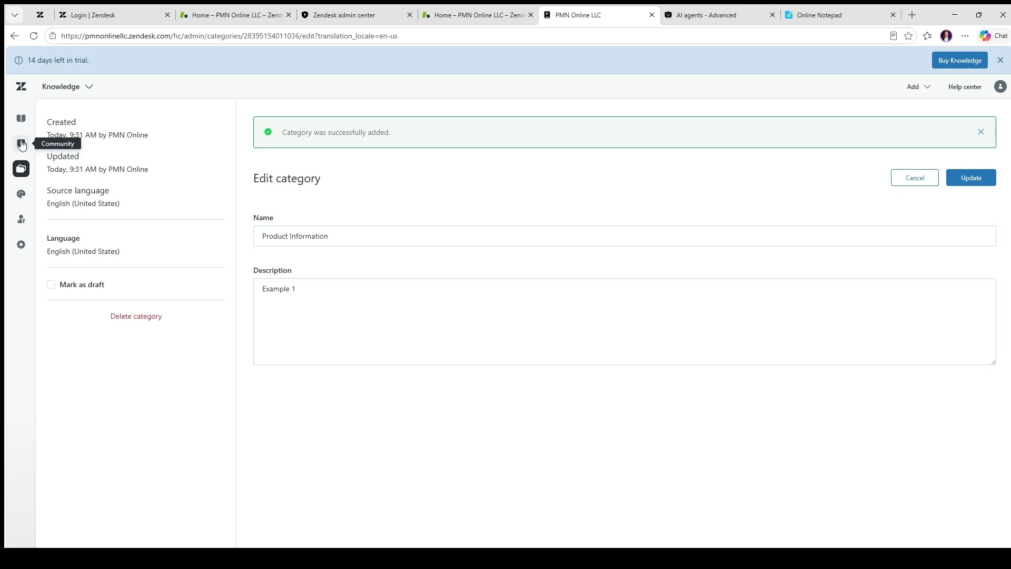
- Go to the Knowledge article list and start a new article titled "How to create knowledge base"
left_click(21, 120)
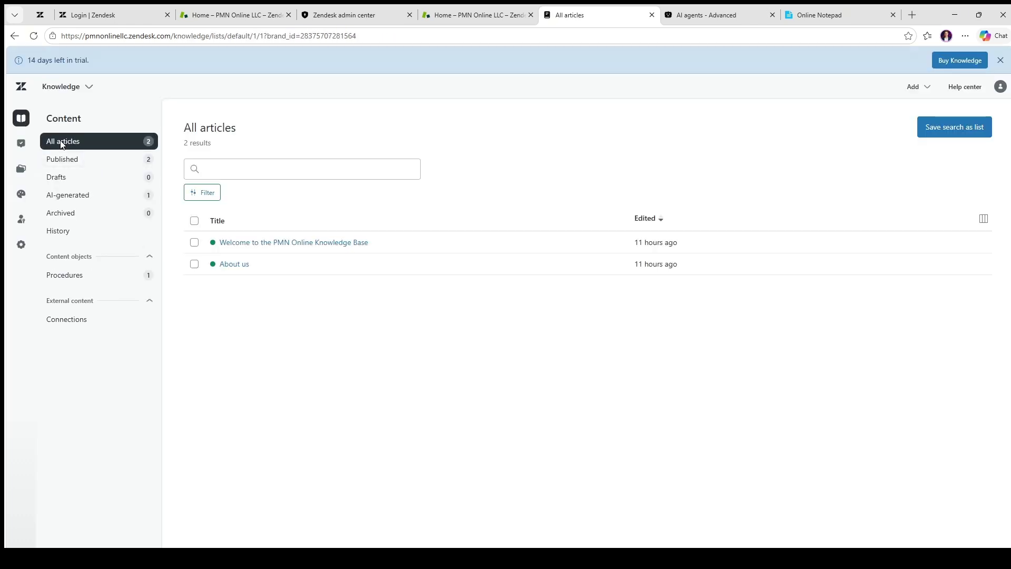
left_click(915, 87)
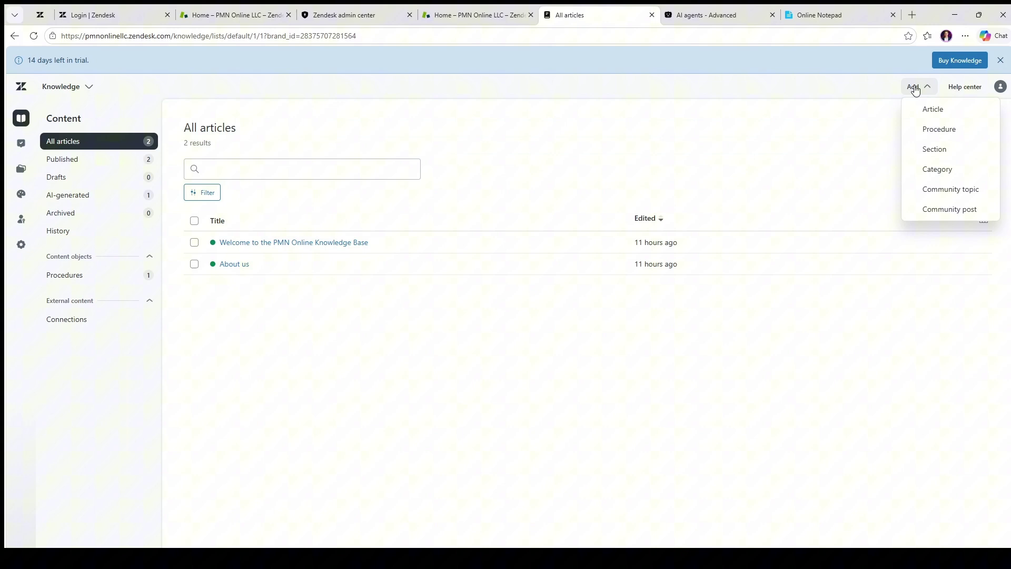
left_click(946, 106)
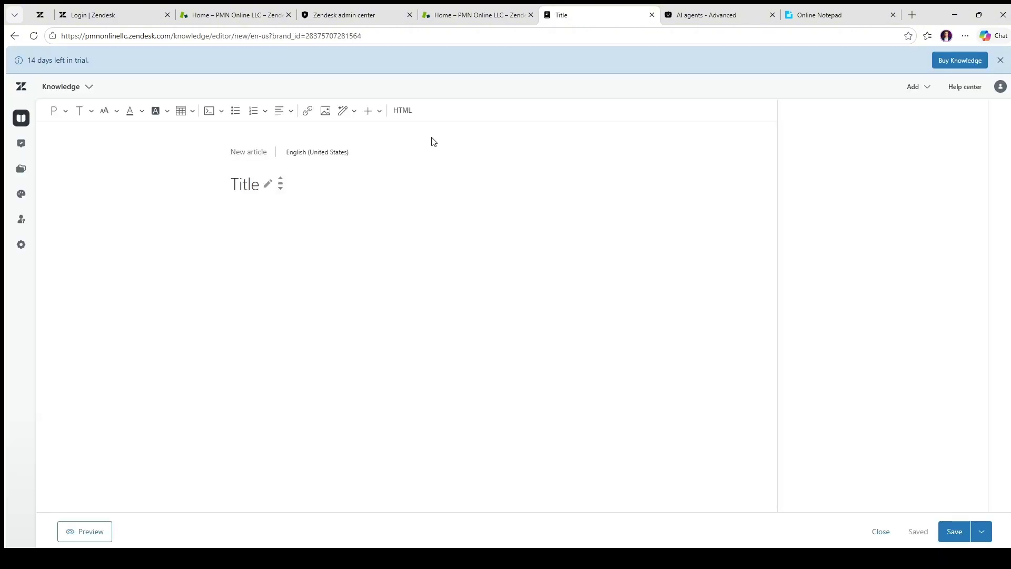
left_click(241, 183)
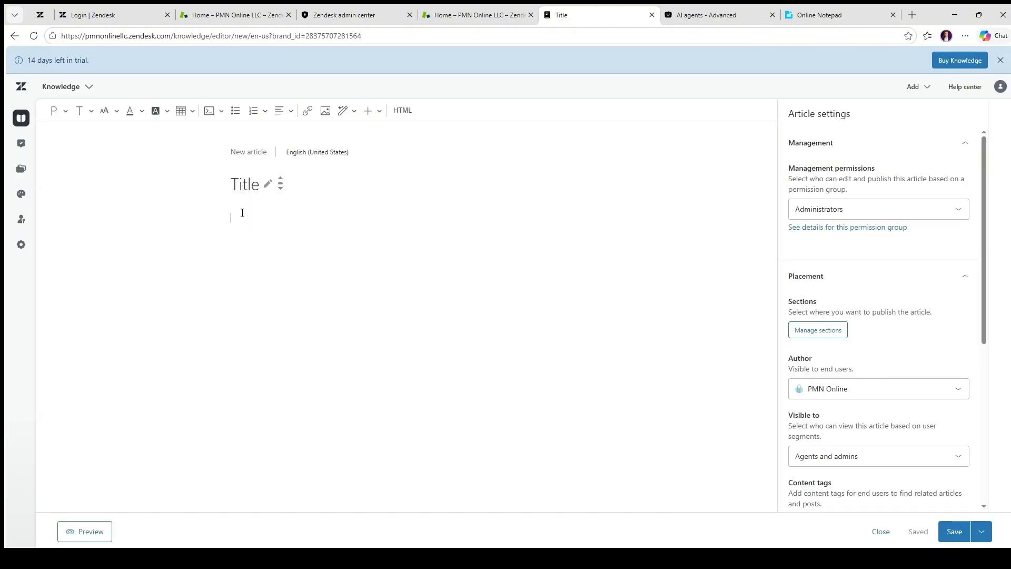
left_click(235, 188)
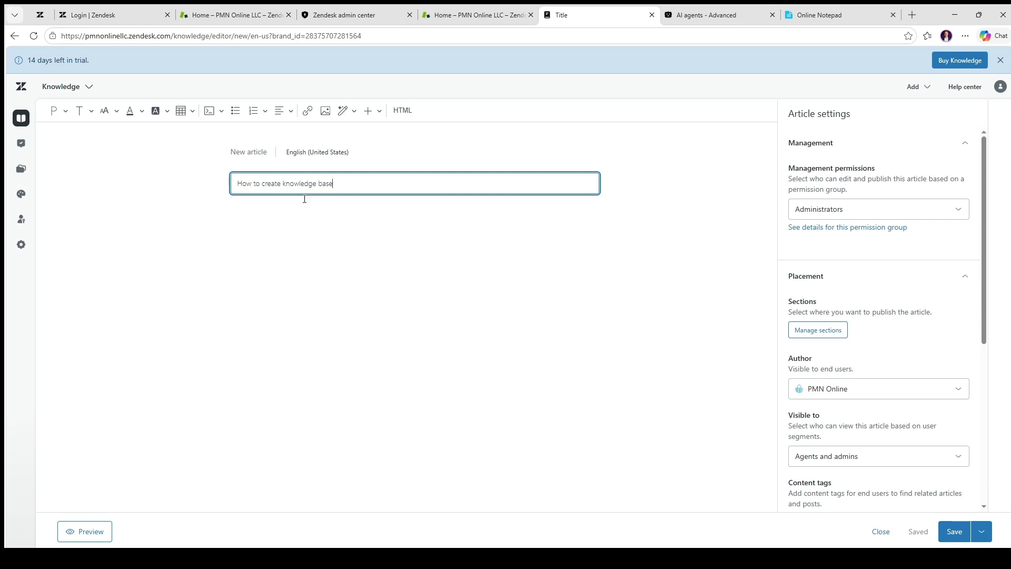
left_click(374, 309)
- Look through the new article's management, placement and attached media settings, and try to save the article
scroll(874, 326, "down", 3)
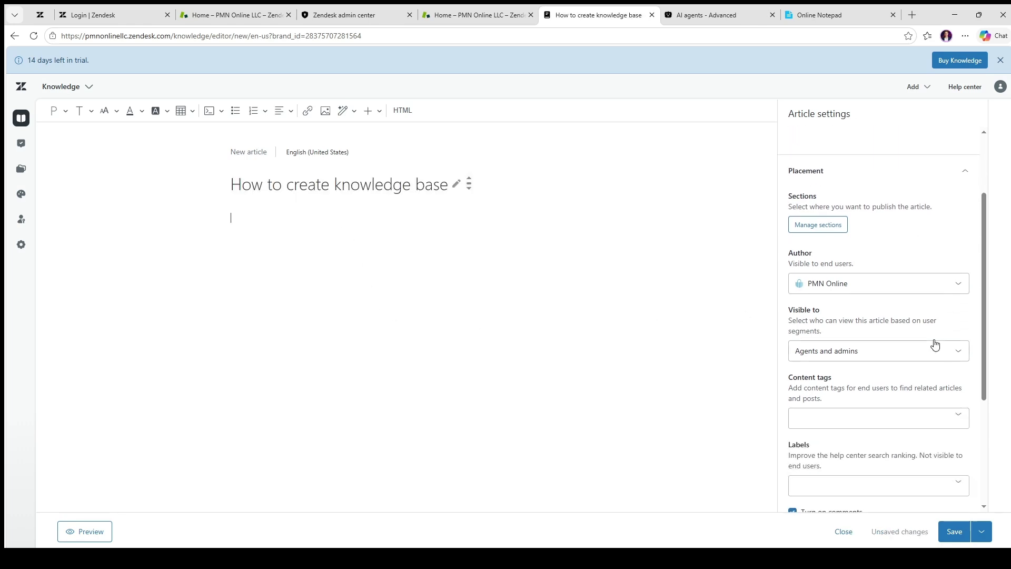
scroll(913, 332, "down", 3)
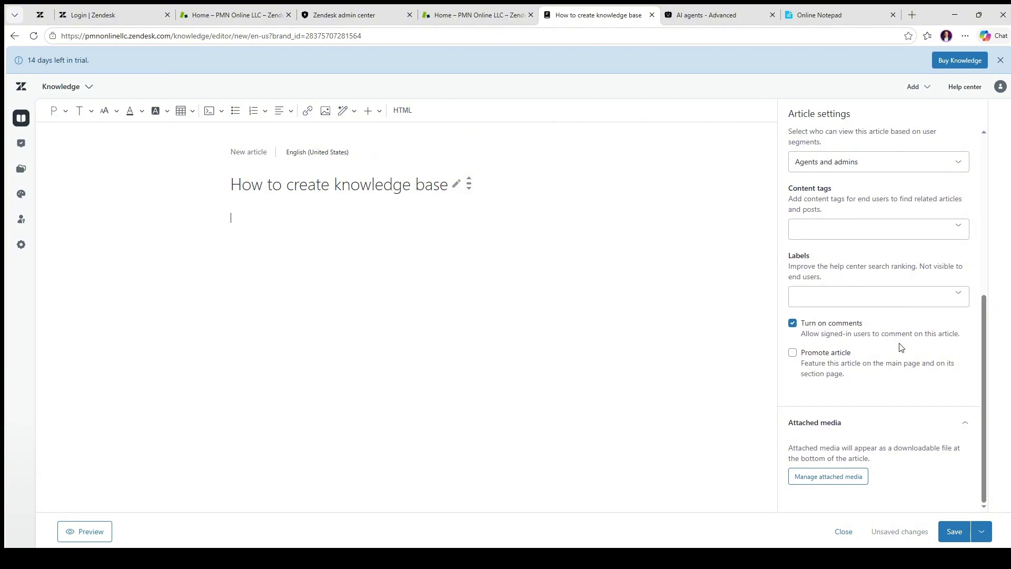
scroll(850, 361, "up", 6)
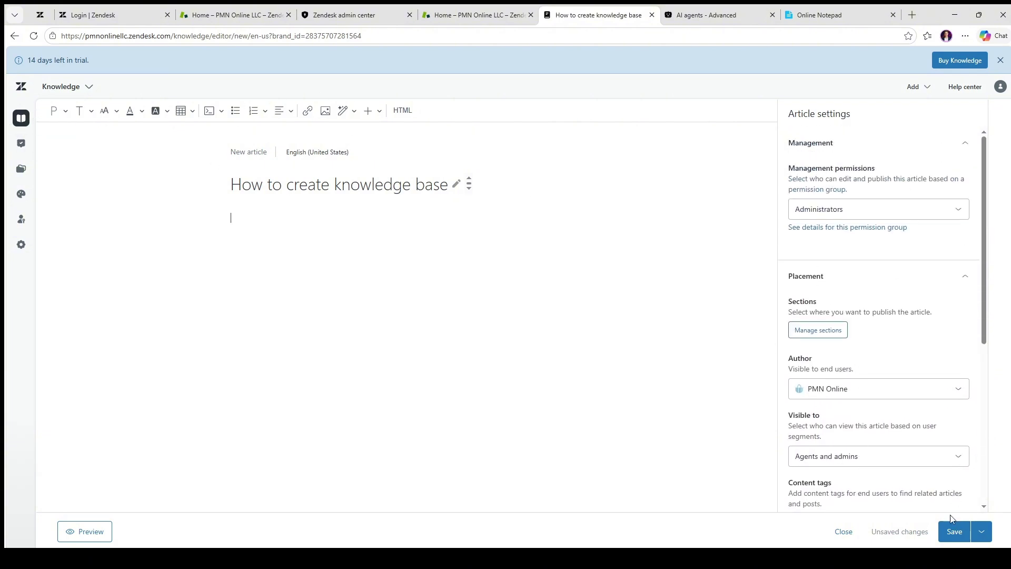
left_click(954, 531)
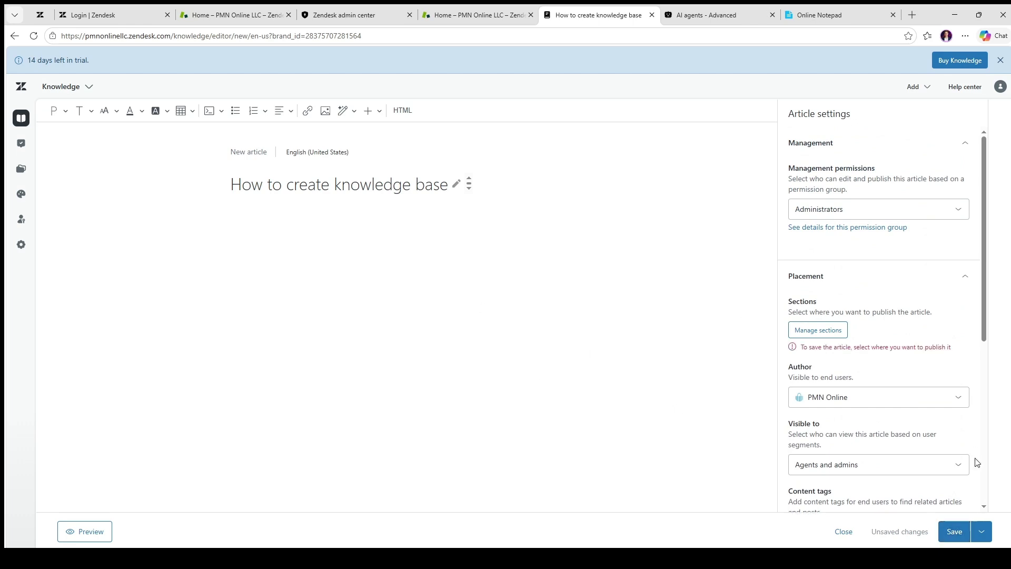
- View the sections available for publishing the article, close them without a selection, and try saving again
left_click(832, 331)
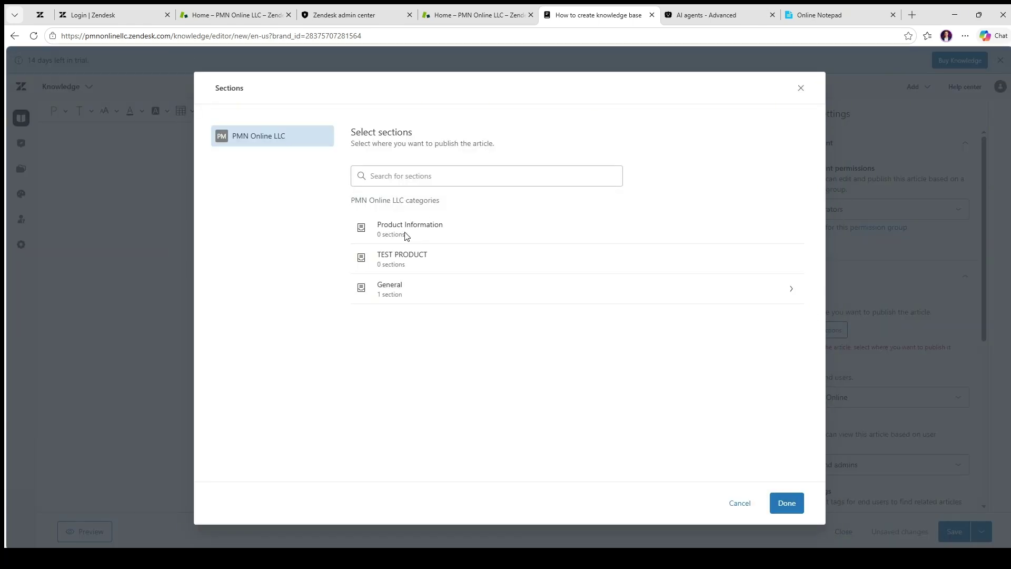
left_click(440, 175)
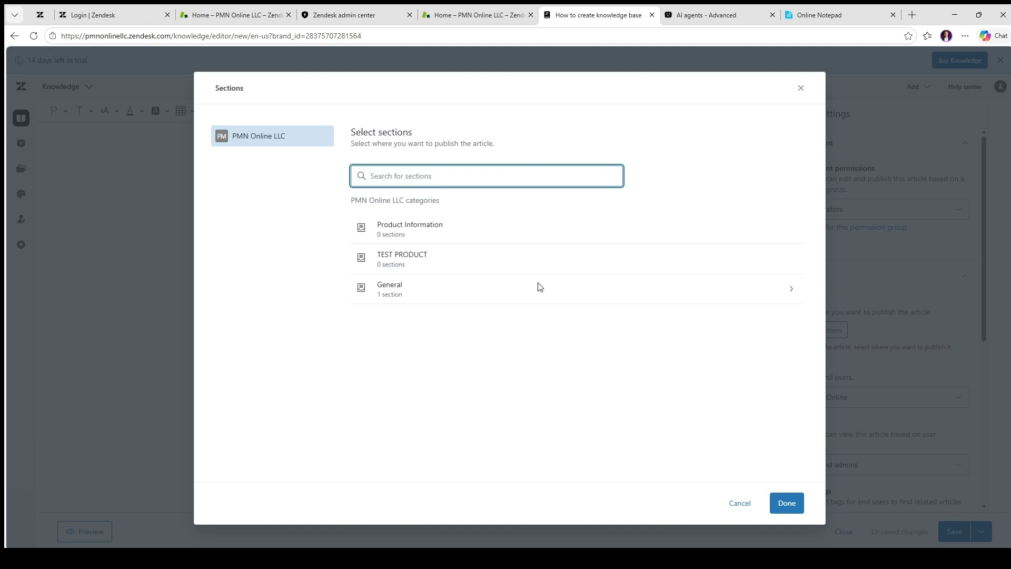
left_click(787, 503)
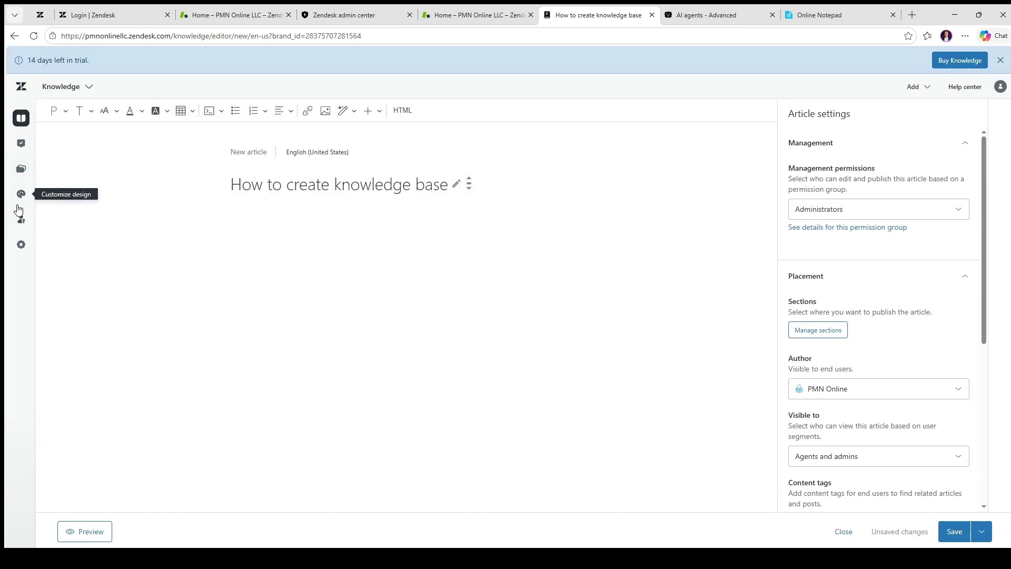
left_click(957, 529)
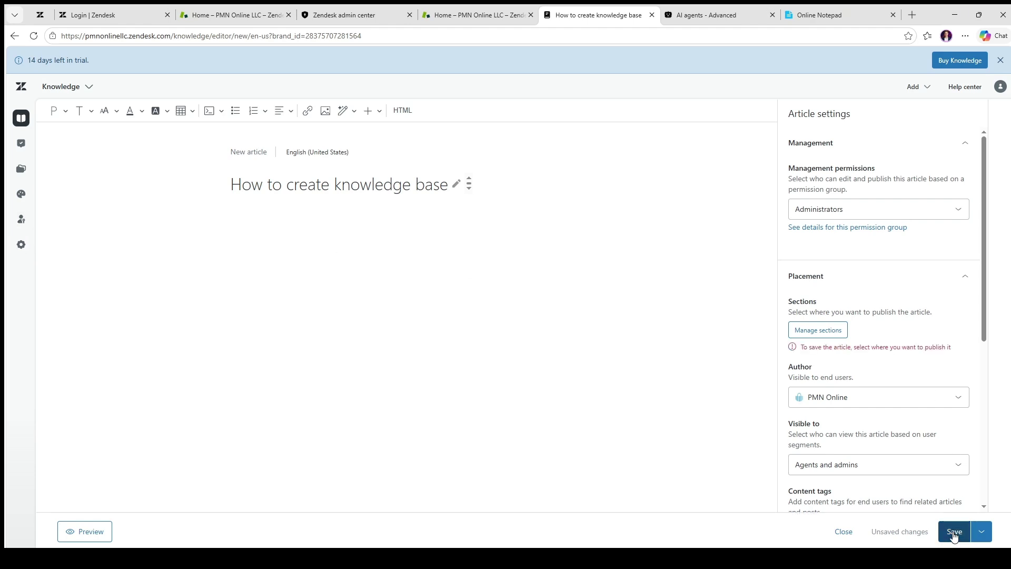
left_click(818, 330)
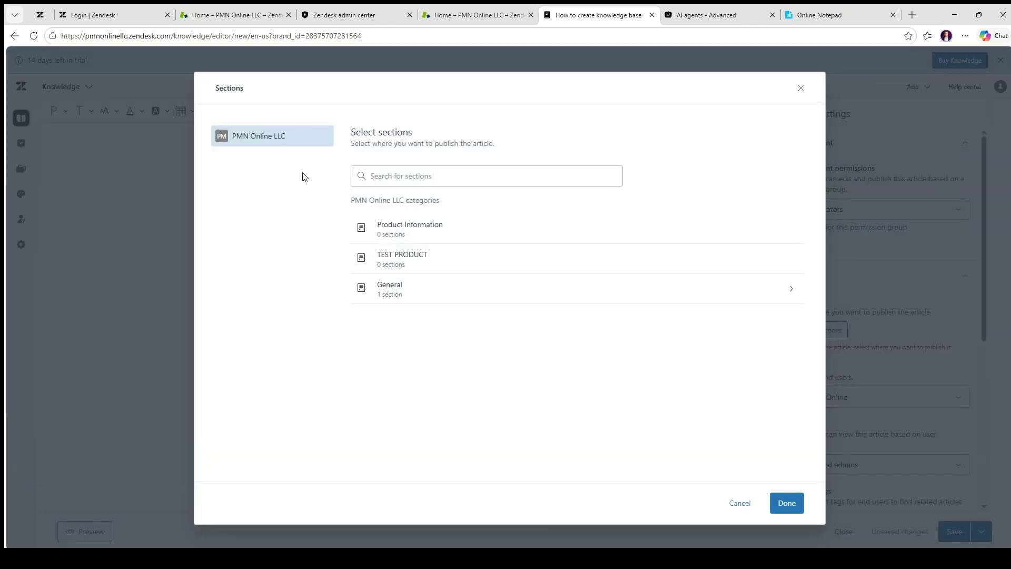
left_click(796, 502)
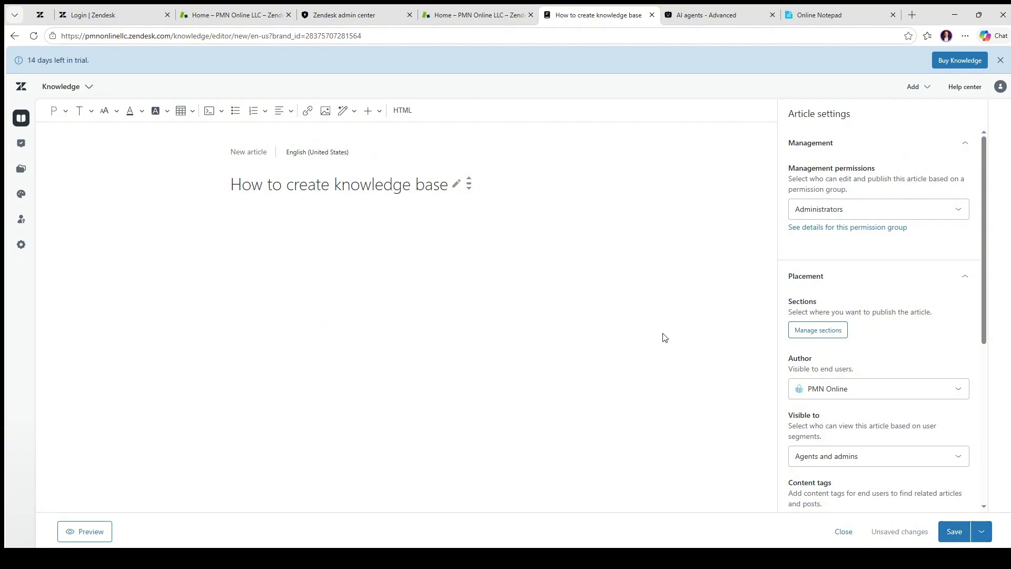
- Switch to Admin center and open the End users configuration among the People settings
left_click(332, 15)
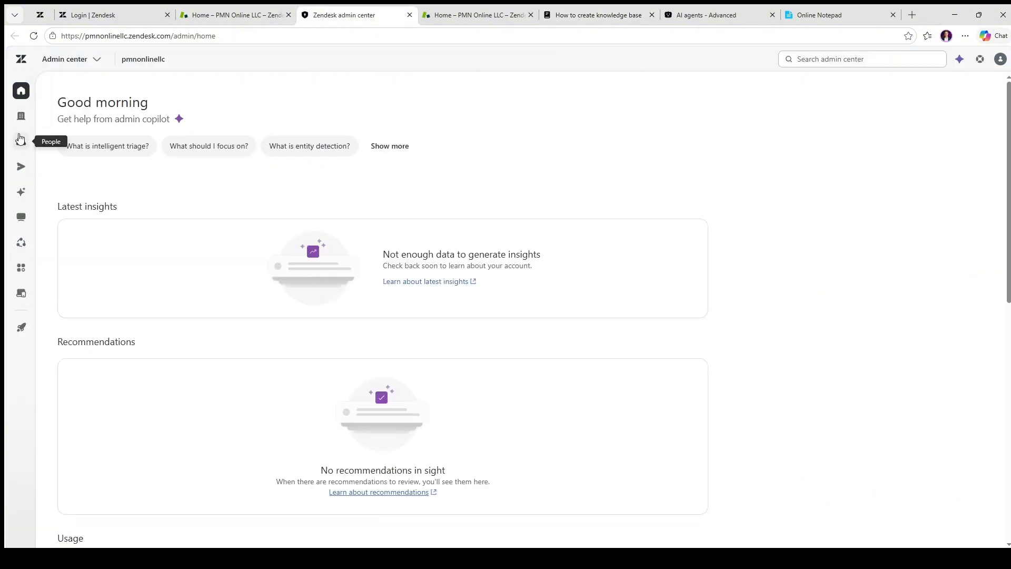
left_click(20, 139)
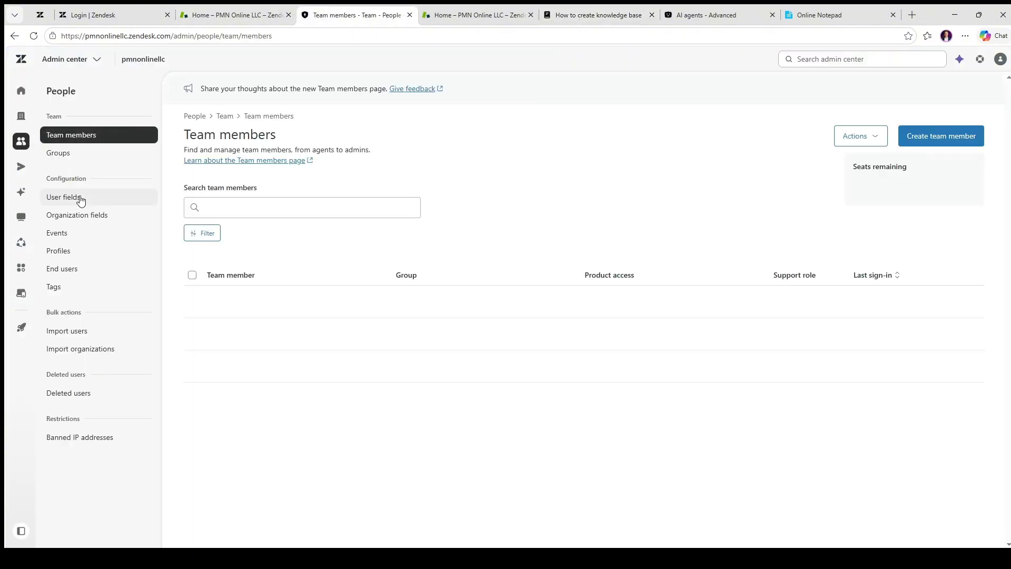
left_click(84, 269)
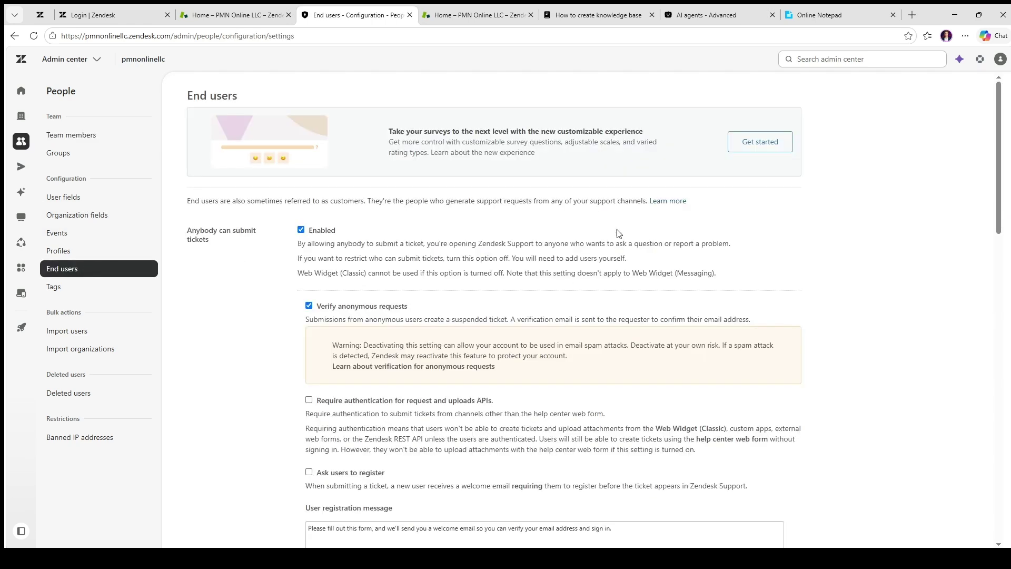
- Examine the End users settings, from ticket submission and anonymous request verification to profile, password, phone, tag and domain options
scroll(490, 335, "down", 1)
scroll(294, 201, "down", 10)
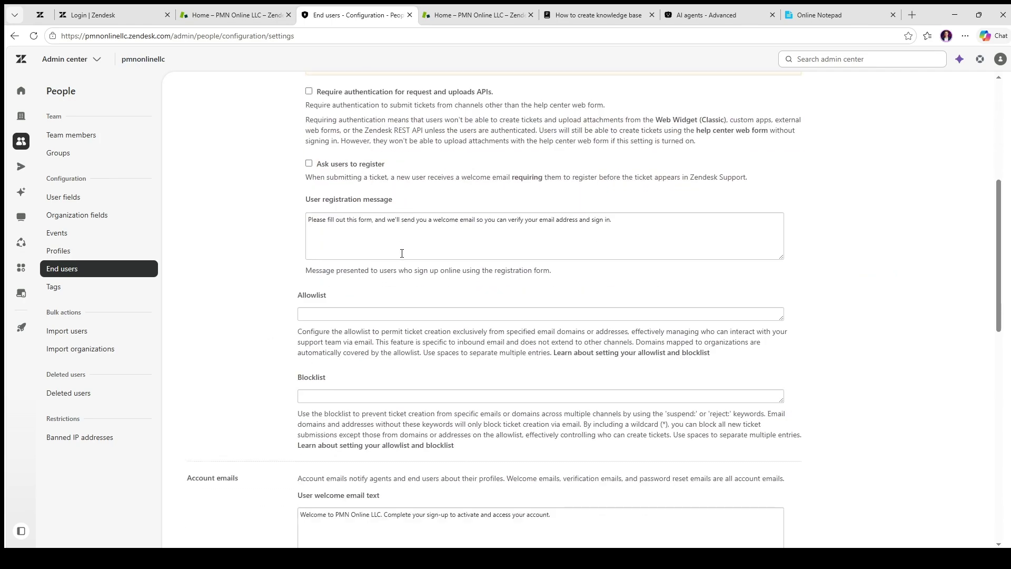
scroll(401, 257, "up", 10)
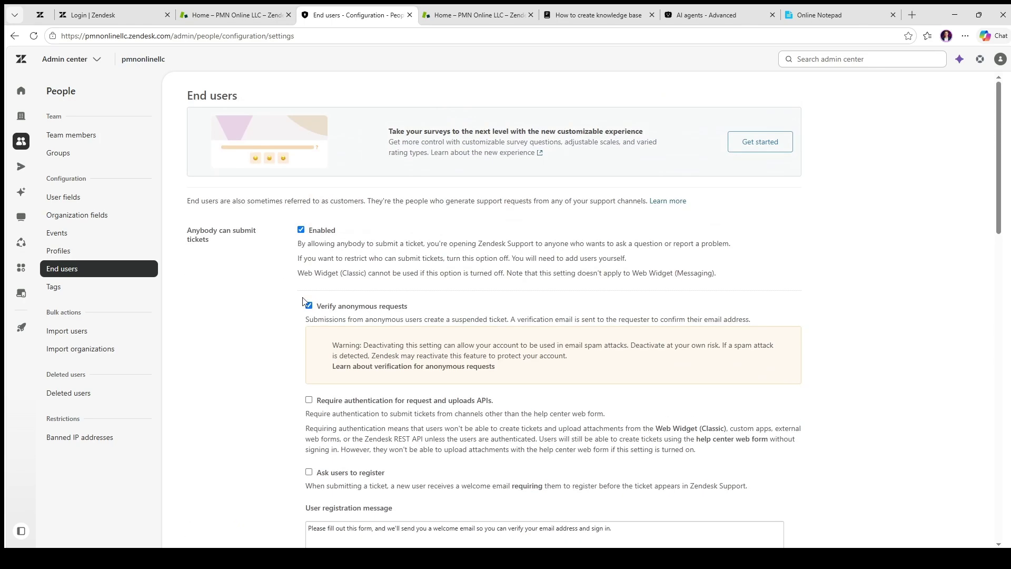
scroll(368, 332, "down", 15)
scroll(343, 315, "down", 1)
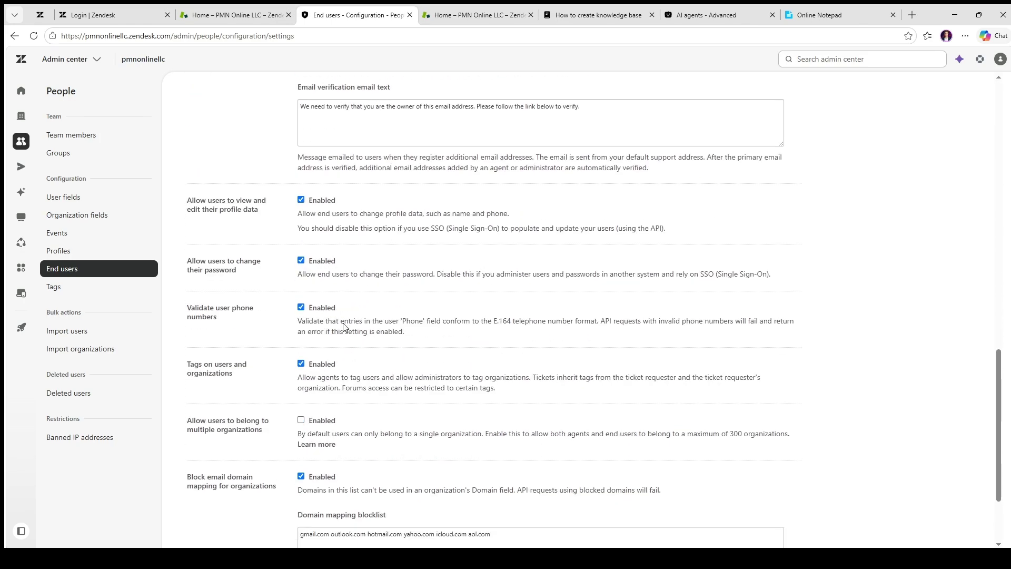
scroll(362, 319, "up", 15)
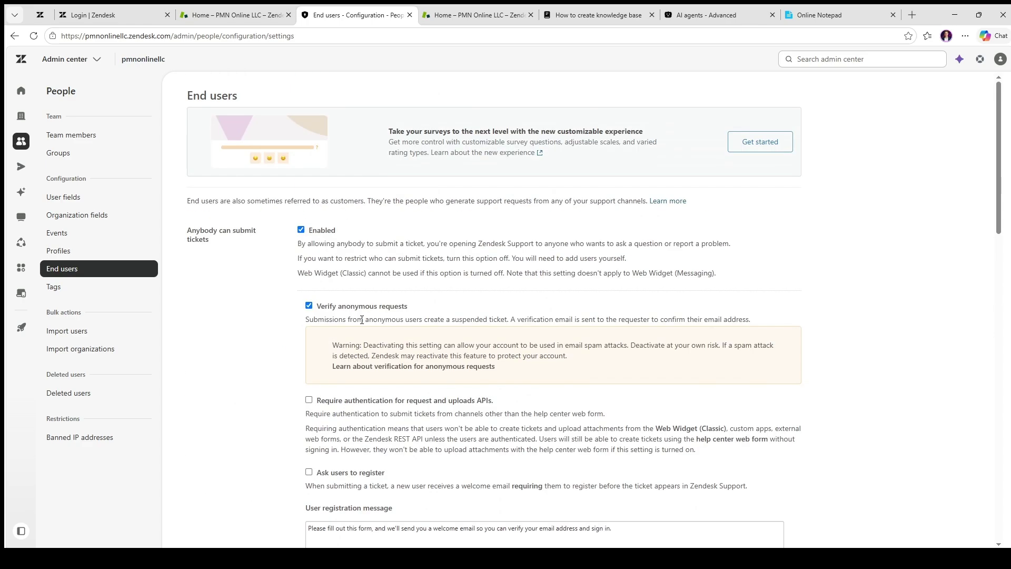
scroll(362, 320, "down", 15)
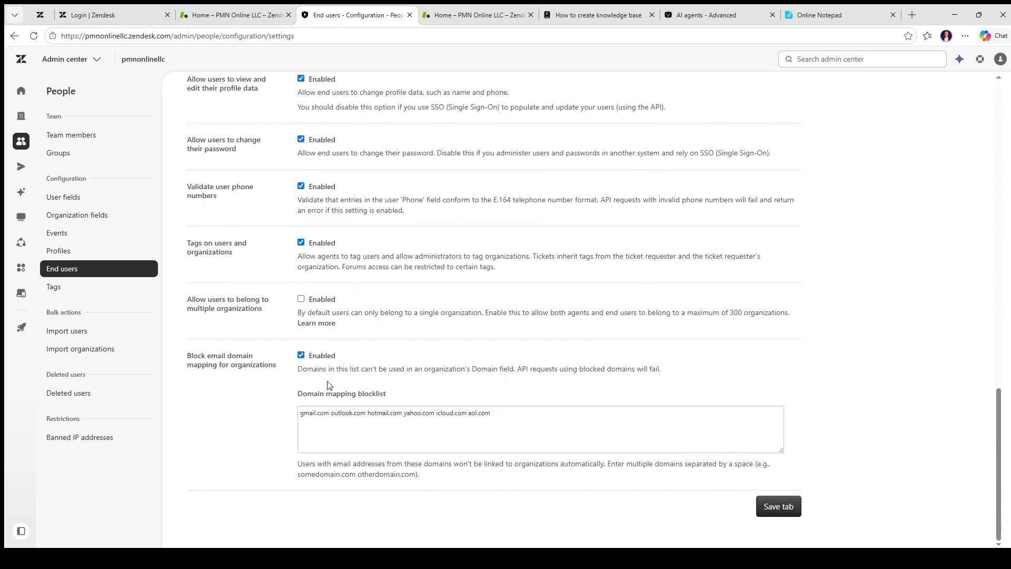
scroll(327, 385, "up", 5)
scroll(370, 355, "down", 3)
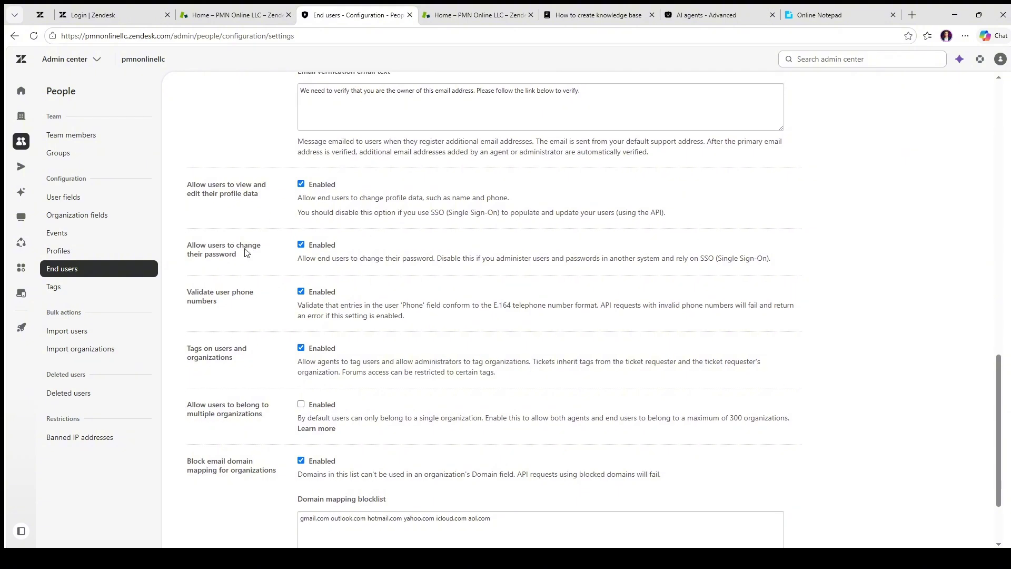
- Glance at the Support tickets and review the End users settings down to the domain mapping blocklist
scroll(310, 284, "down", 2)
scroll(323, 389, "up", 15)
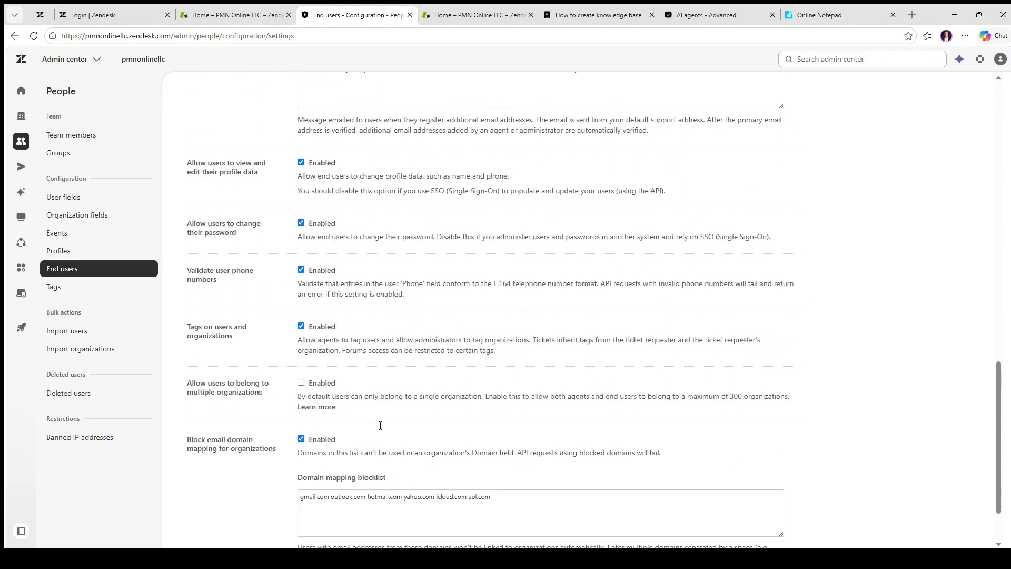
left_click(476, 15)
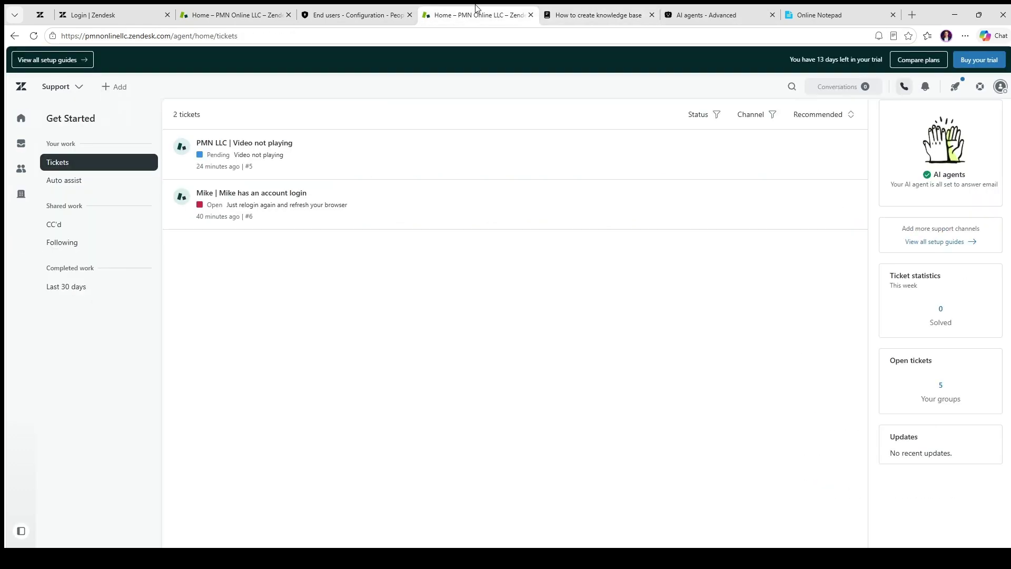
left_click(350, 14)
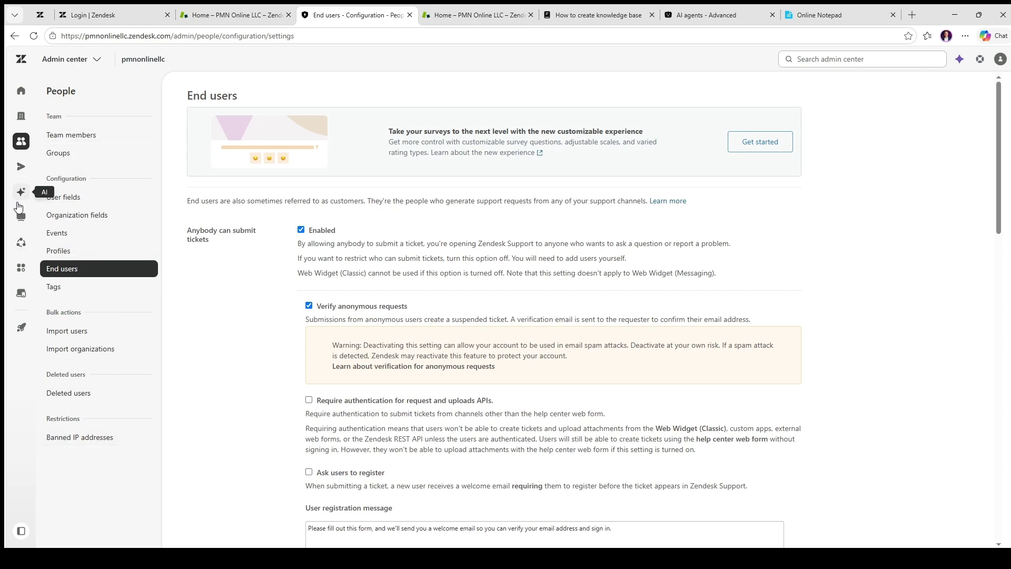
scroll(533, 343, "down", 20)
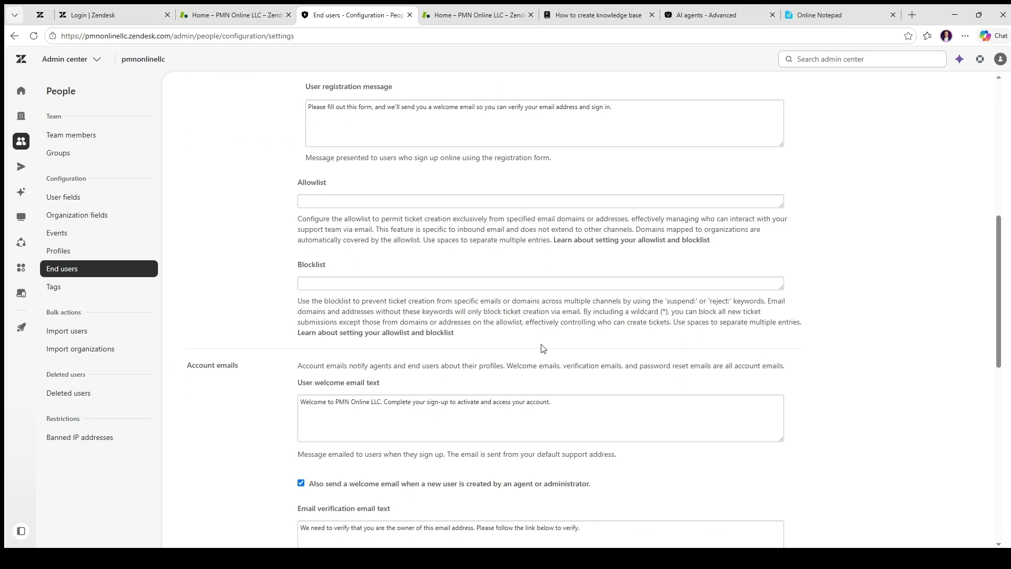
scroll(669, 421, "down", 1)
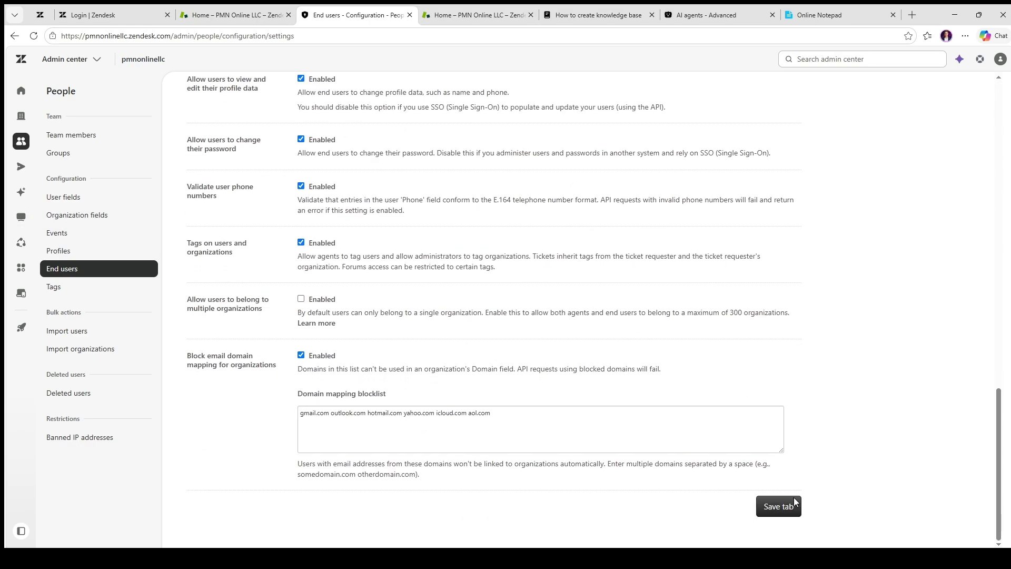
- Open the PMN Online LLC help center home page and look through its categories, promoted articles, community and recent activity
left_click(459, 9)
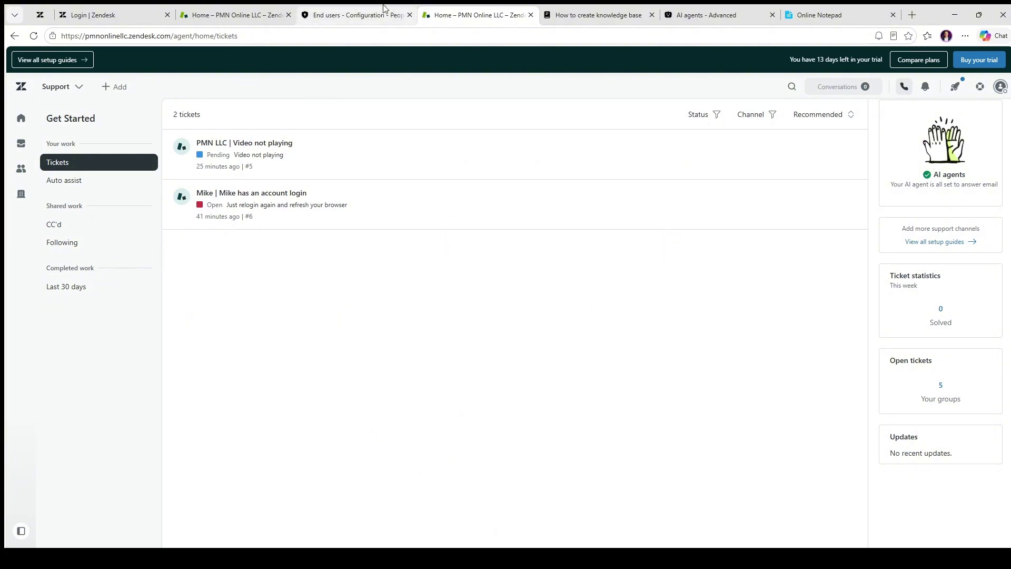
left_click(582, 12)
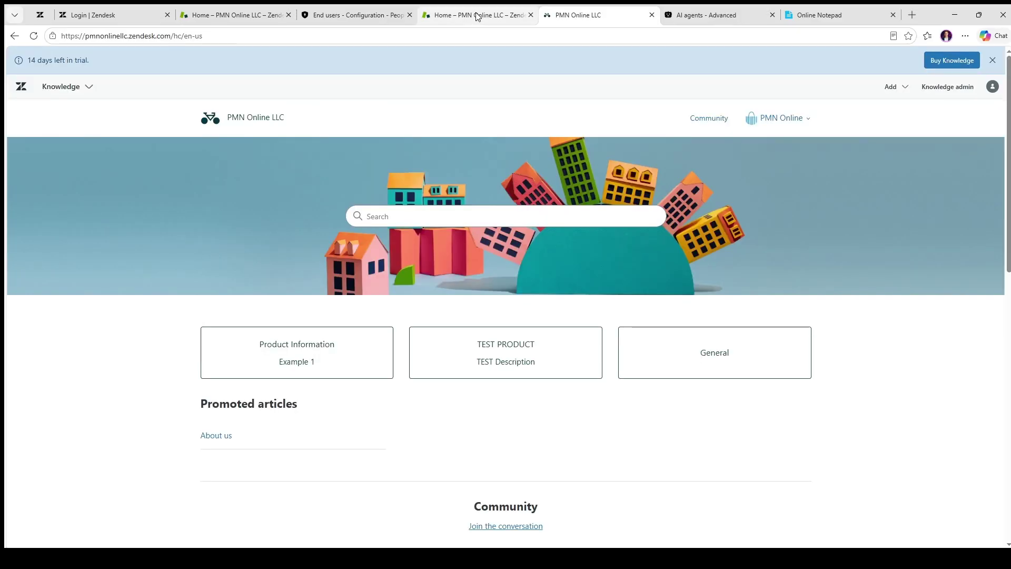
scroll(467, 343, "down", 7)
scroll(490, 290, "up", 6)
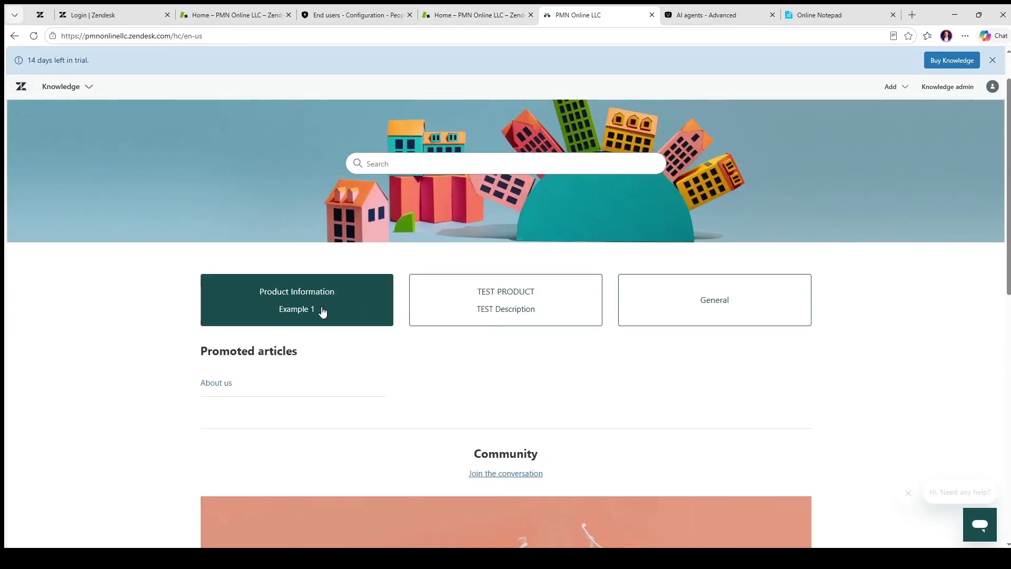
scroll(723, 348, "down", 10)
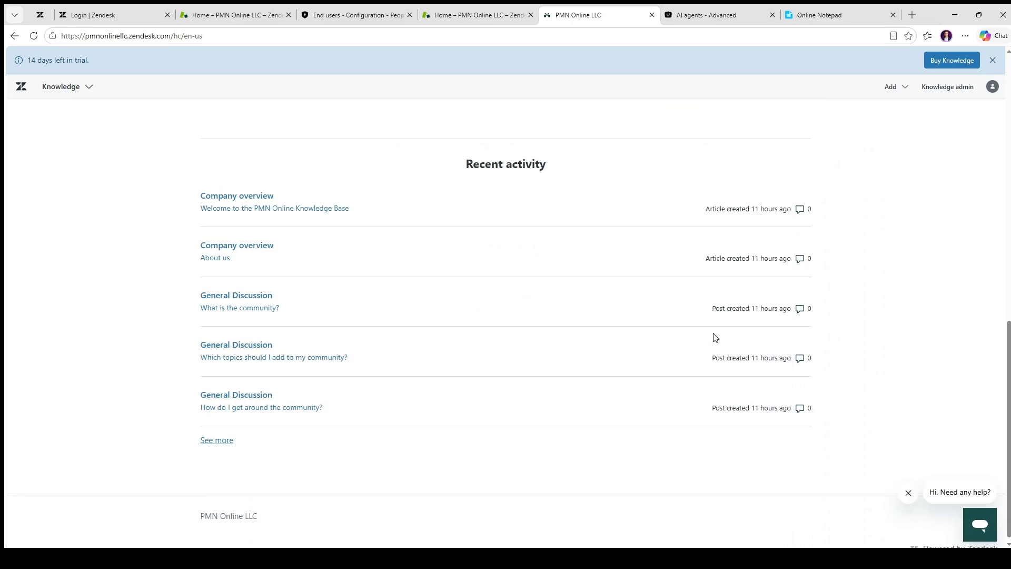
scroll(685, 316, "up", 6)
scroll(613, 272, "up", 5)
- Revisit the Support ticket list and view the AI agents dashboard
left_click(474, 14)
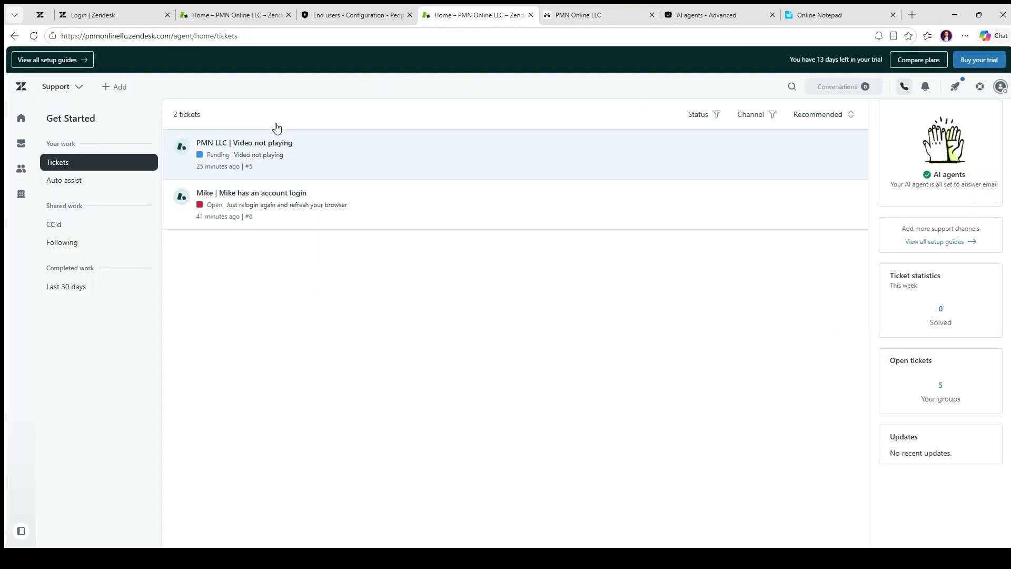
left_click(570, 8)
left_click(696, 14)
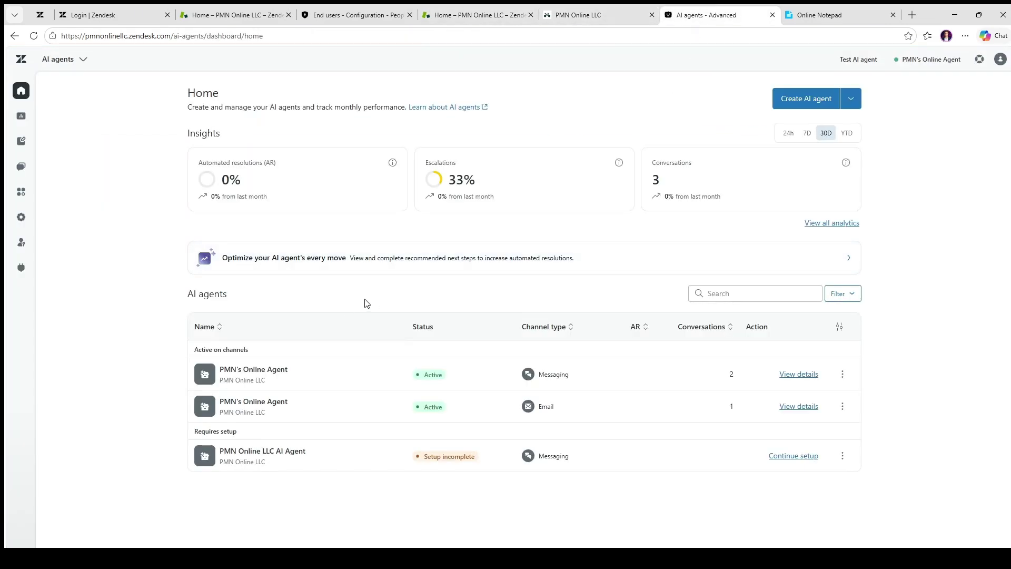
- Return to Admin center and view the Tags and End users pages of the People configuration
left_click(491, 11)
left_click(390, 14)
scroll(303, 248, "up", 6)
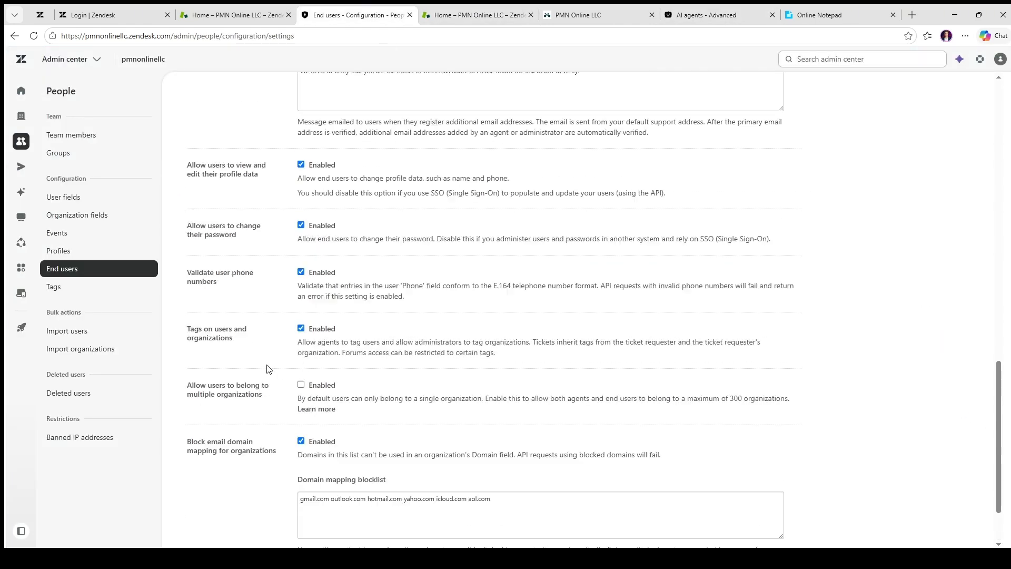
left_click(83, 287)
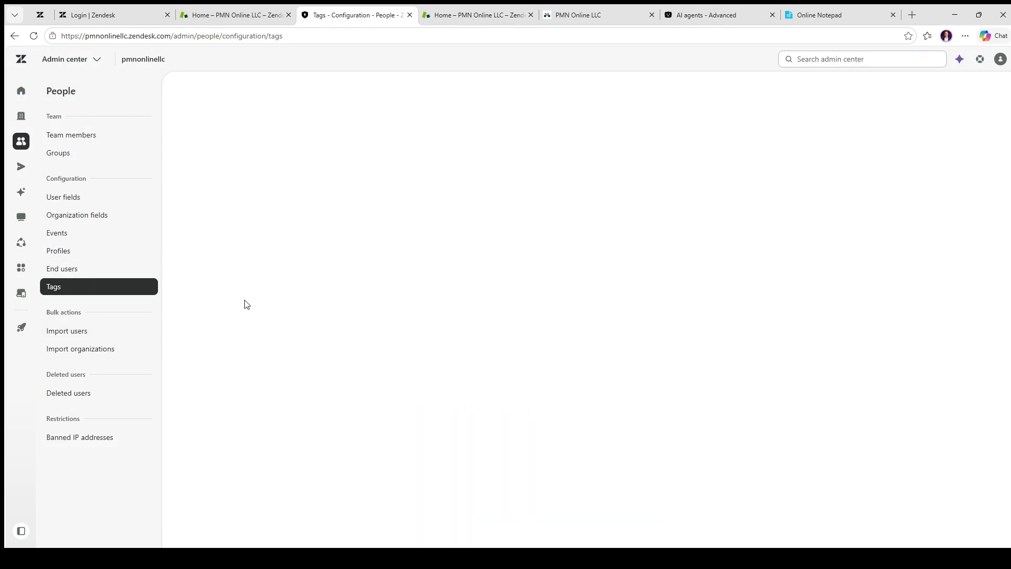
left_click(91, 270)
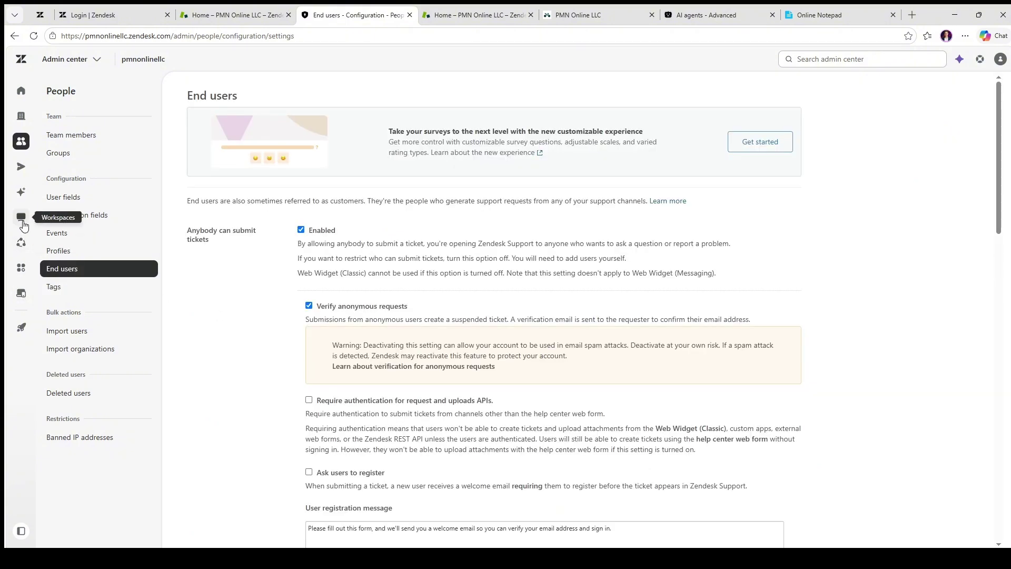
- View the Objects and rules settings categories and the Workspaces agent tools in Admin center
left_click(21, 243)
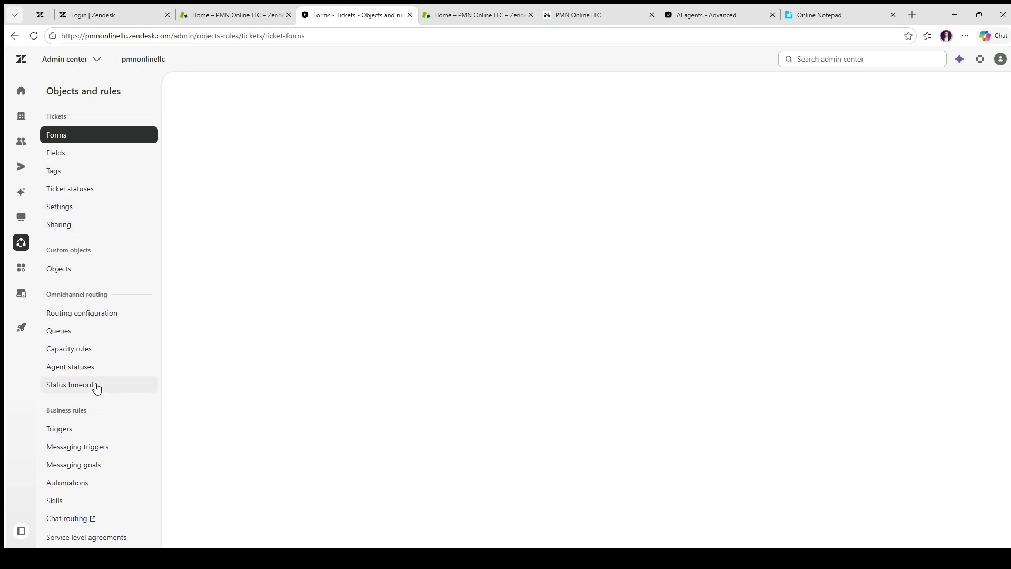
scroll(110, 383, "down", 3)
scroll(105, 411, "up", 3)
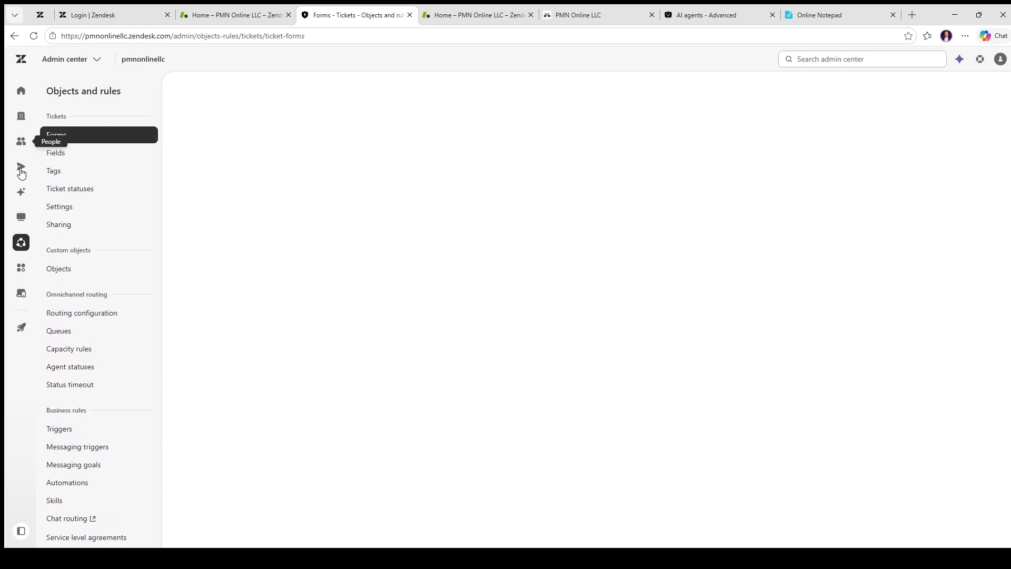
left_click(21, 217)
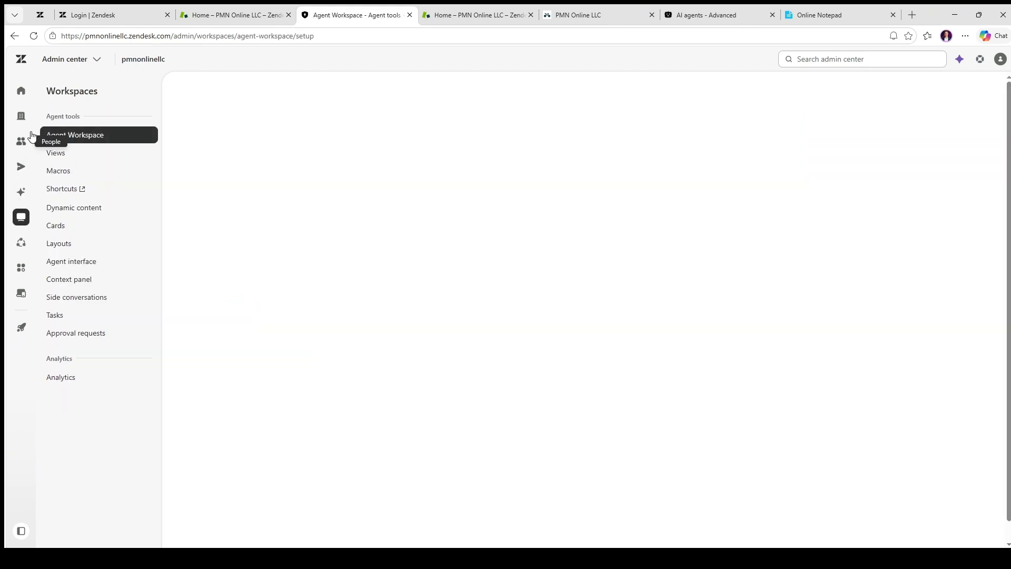
- Return to the help center home page, view the content types available to add, and close the list without choosing one
left_click(463, 15)
left_click(590, 15)
scroll(477, 327, "down", 12)
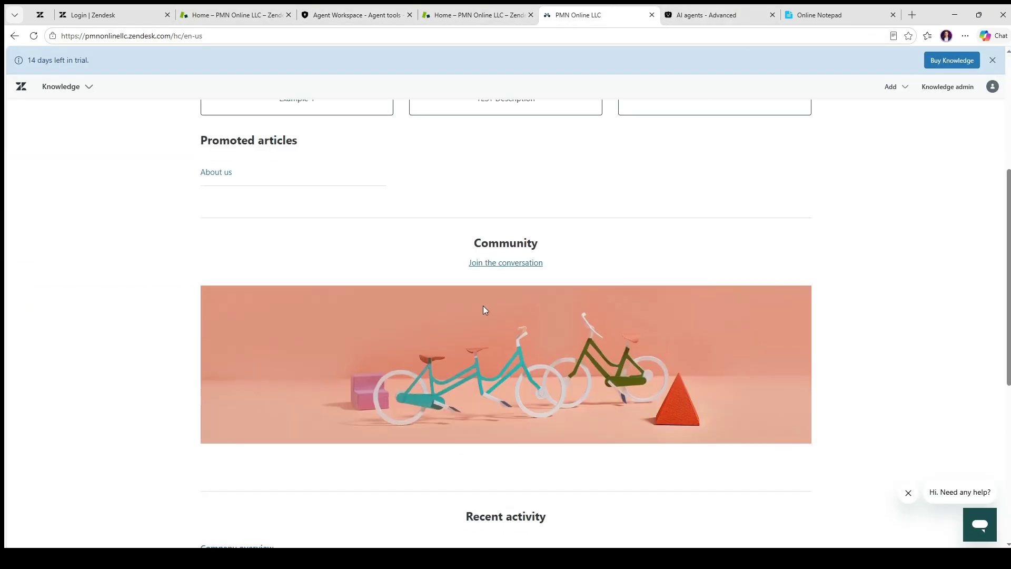
left_click(905, 95)
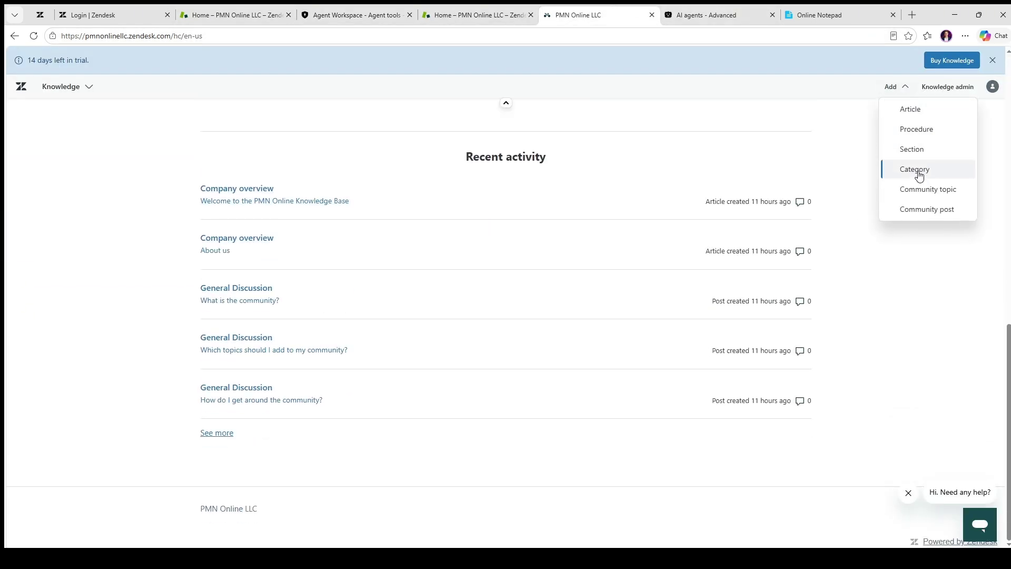
left_click(917, 307)
scroll(587, 313, "up", 2)
scroll(588, 314, "down", 2)
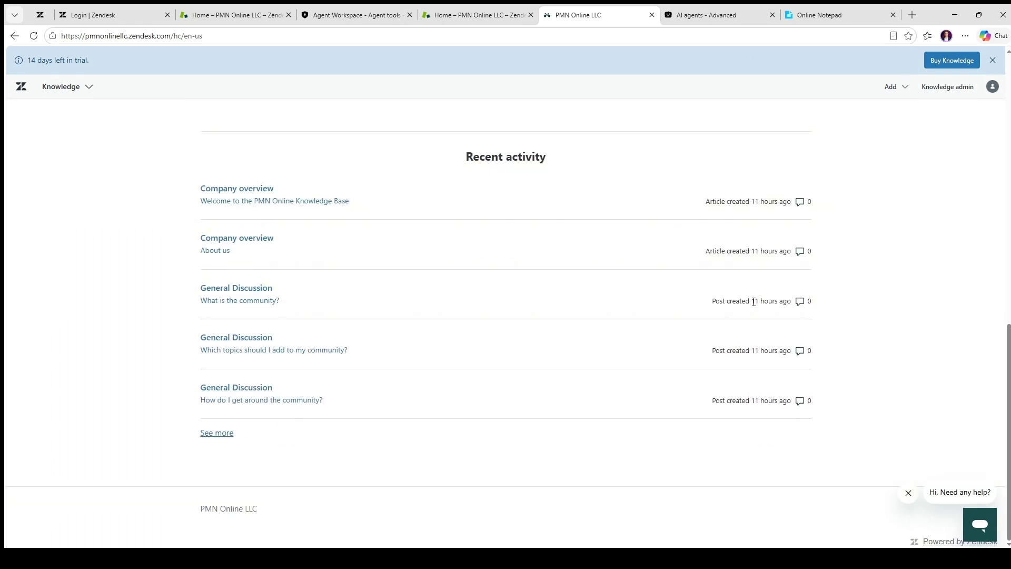
- Look over the help center's category and community areas and dismiss the chat widget's greeting
scroll(837, 373, "up", 10)
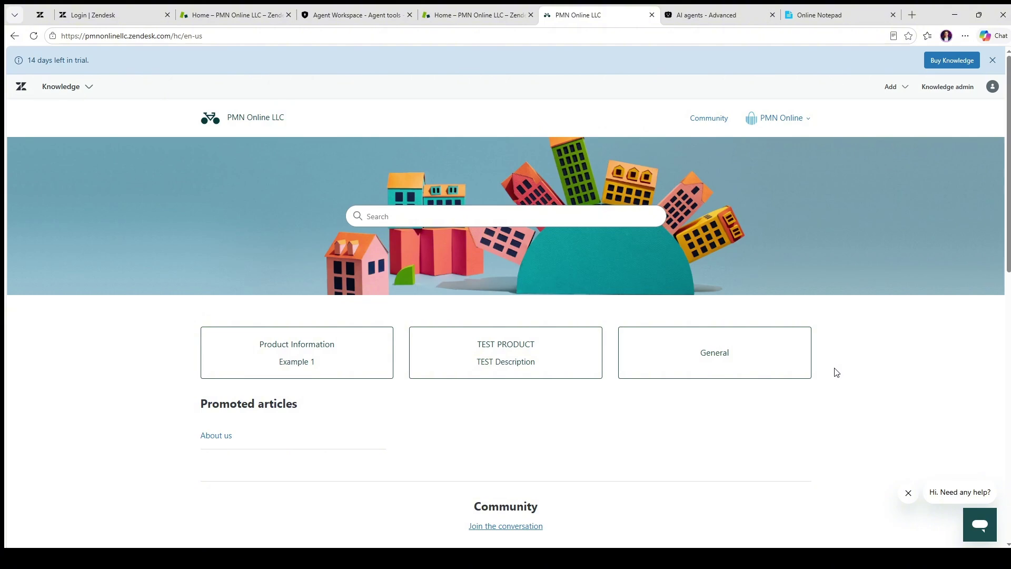
scroll(834, 349, "down", 4)
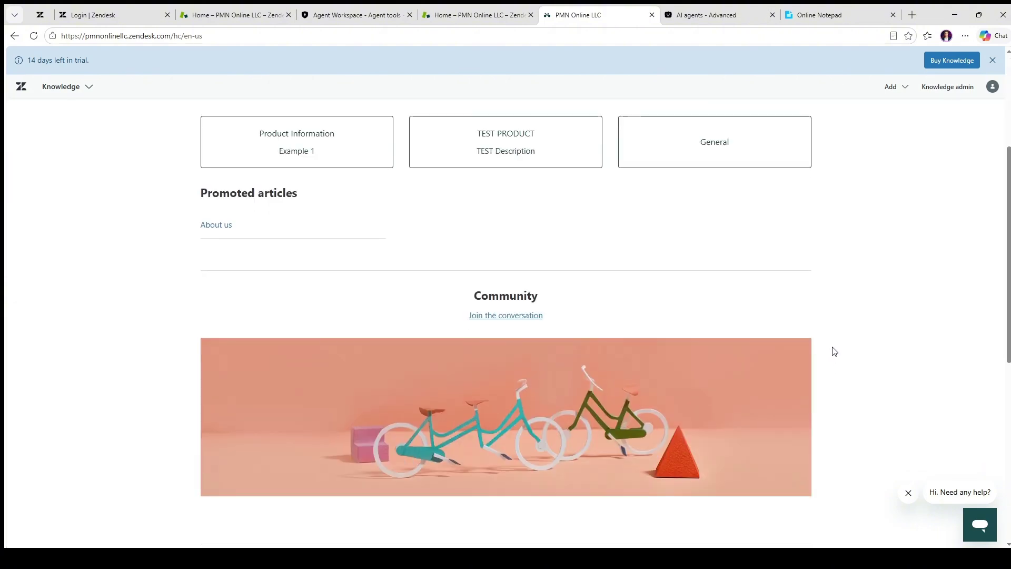
left_click(911, 497)
scroll(858, 386, "up", 4)
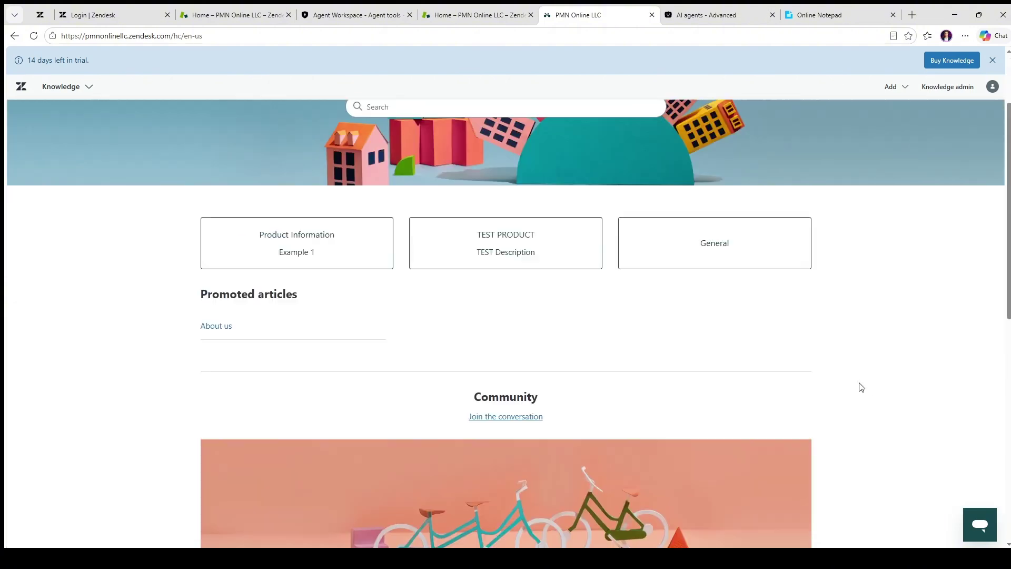